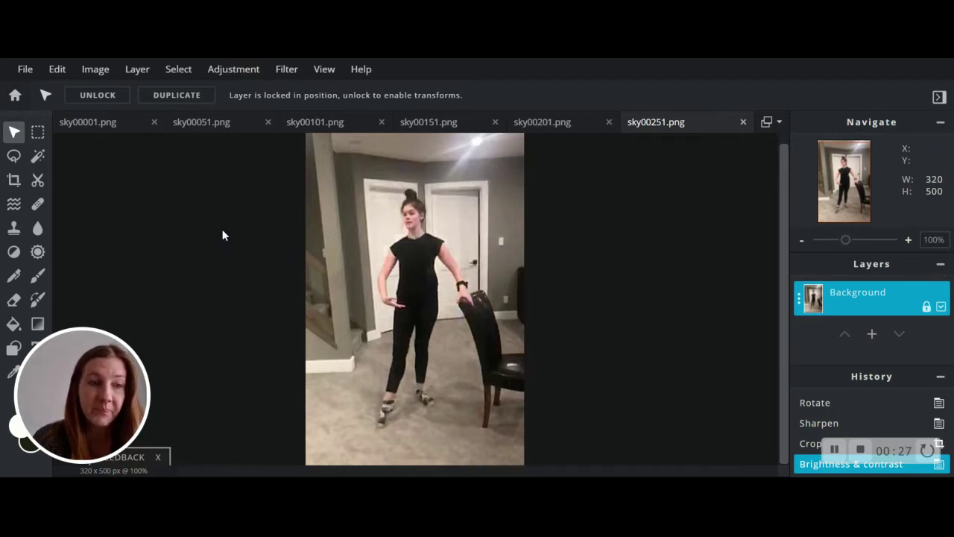
Open the Adjustment menu over the sky00251.png frame.
left_click(244, 78)
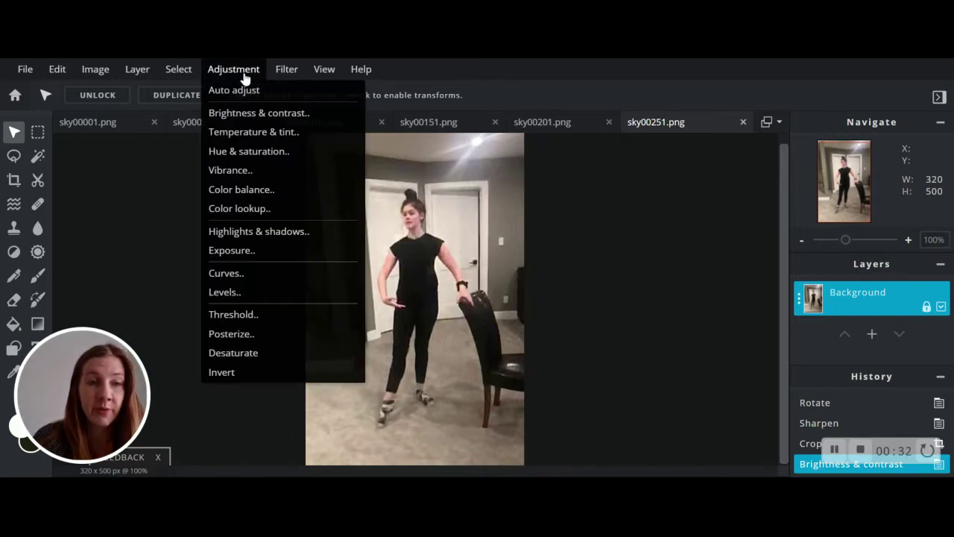
In Temperature & tint, set sky00251.png to Temperature -17 and Tint -10.
left_click(248, 138)
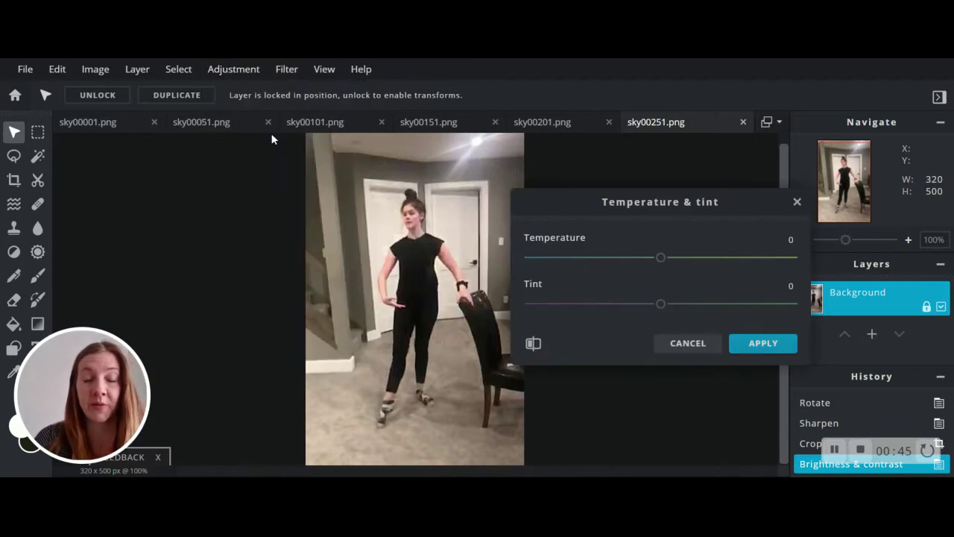
left_click_drag(667, 202, 699, 191)
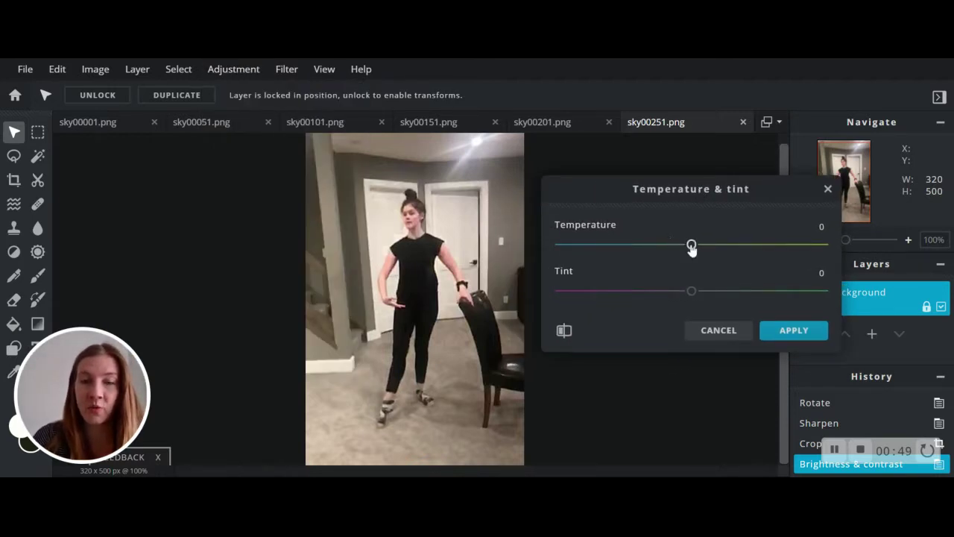
left_click_drag(692, 245, 711, 246)
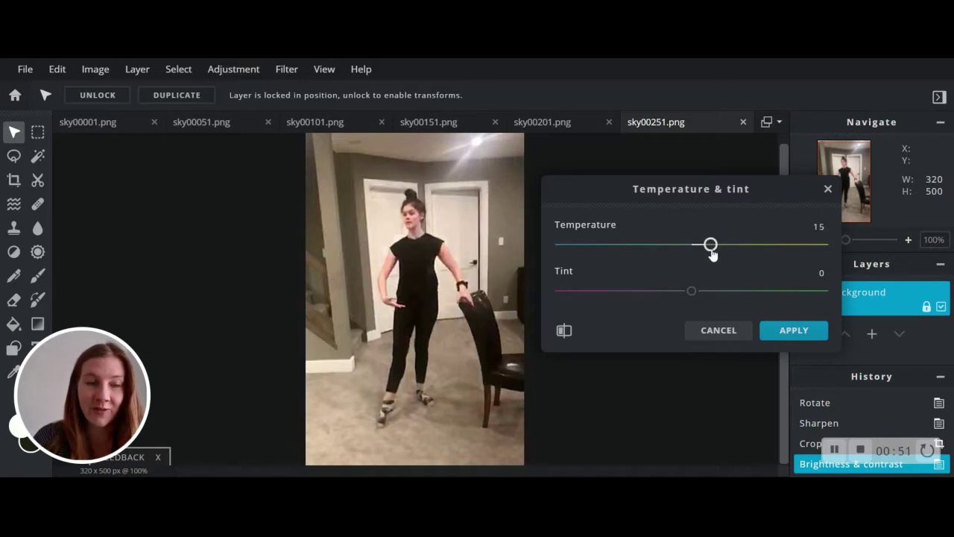
left_click_drag(710, 244, 652, 253)
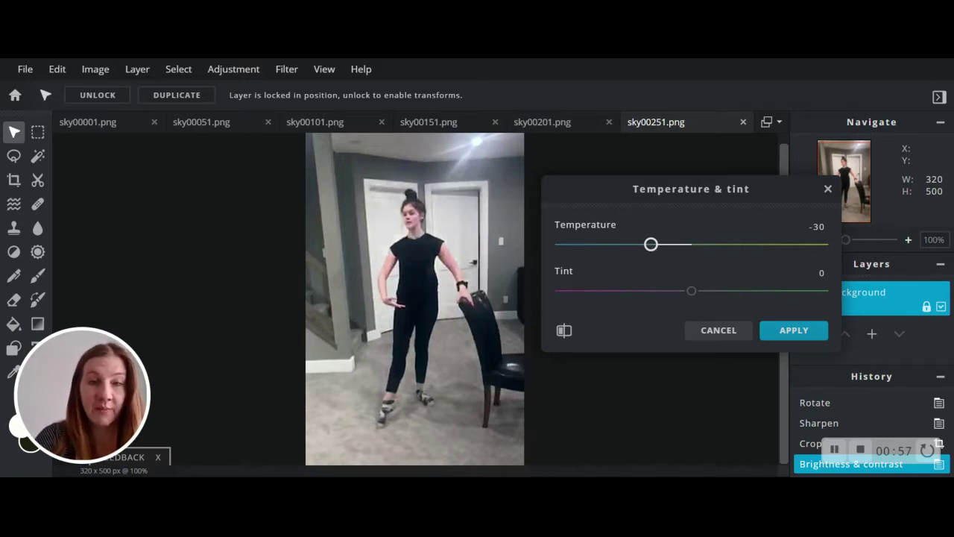
left_click_drag(651, 244, 670, 236)
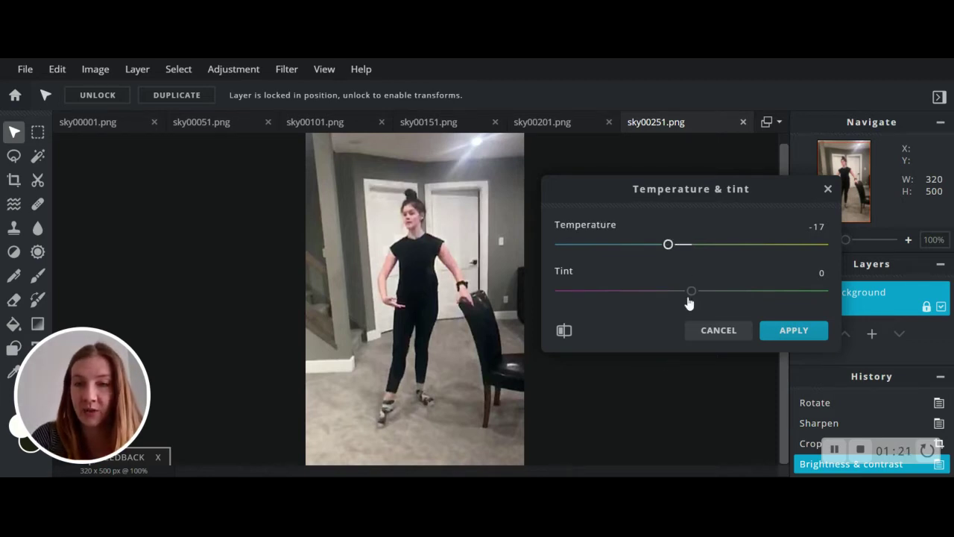
left_click_drag(690, 292, 678, 294)
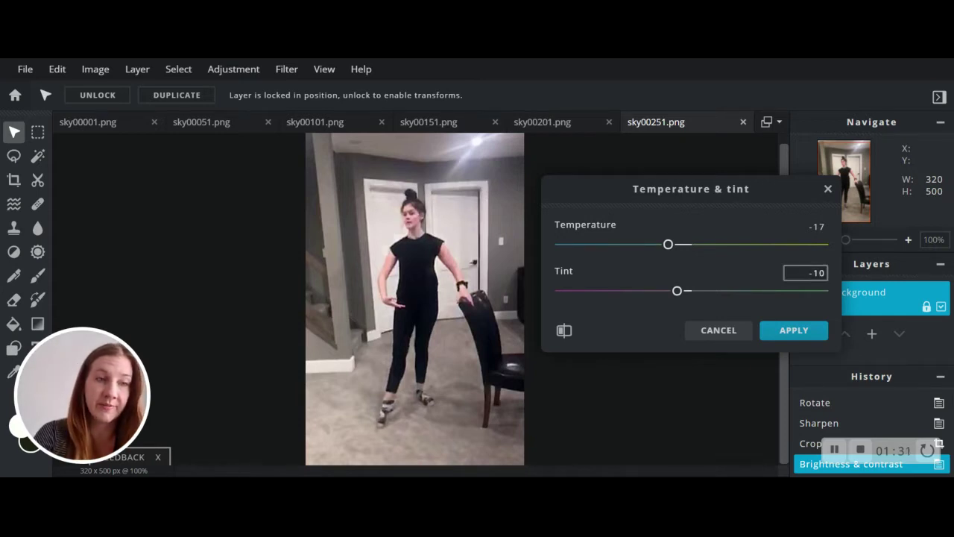
Apply the sky00251.png adjustment, then give sky00201.png Temperature -17 and Tint -10.
left_click(809, 334)
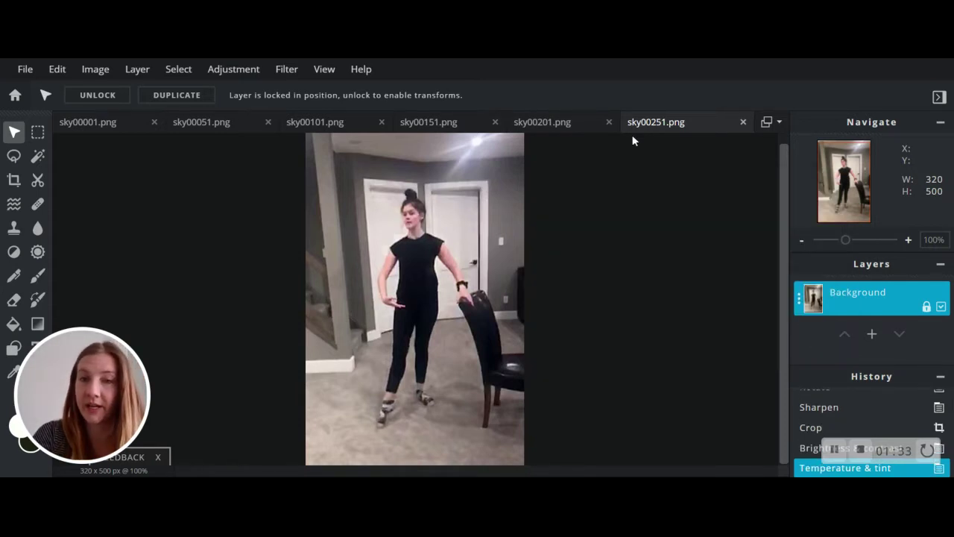
left_click(555, 122)
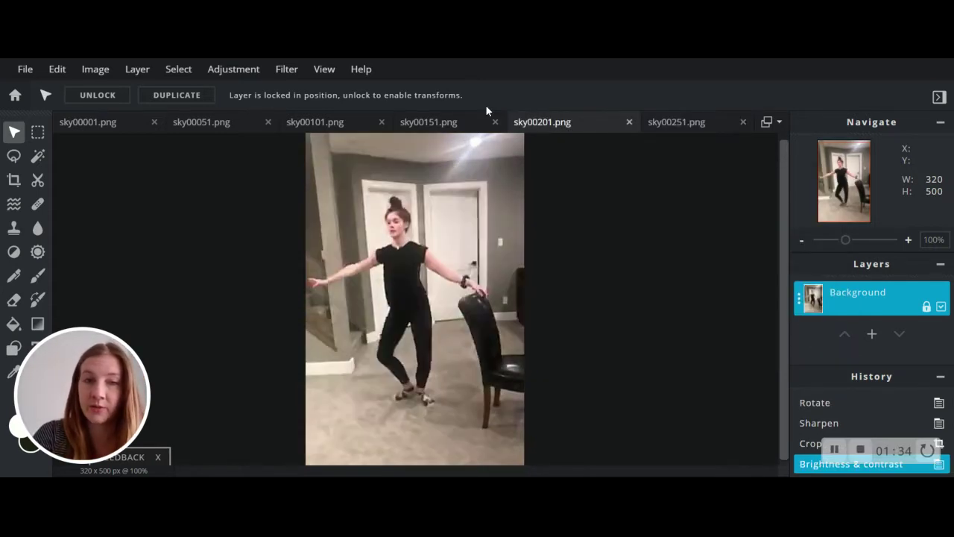
left_click(232, 72)
left_click(246, 132)
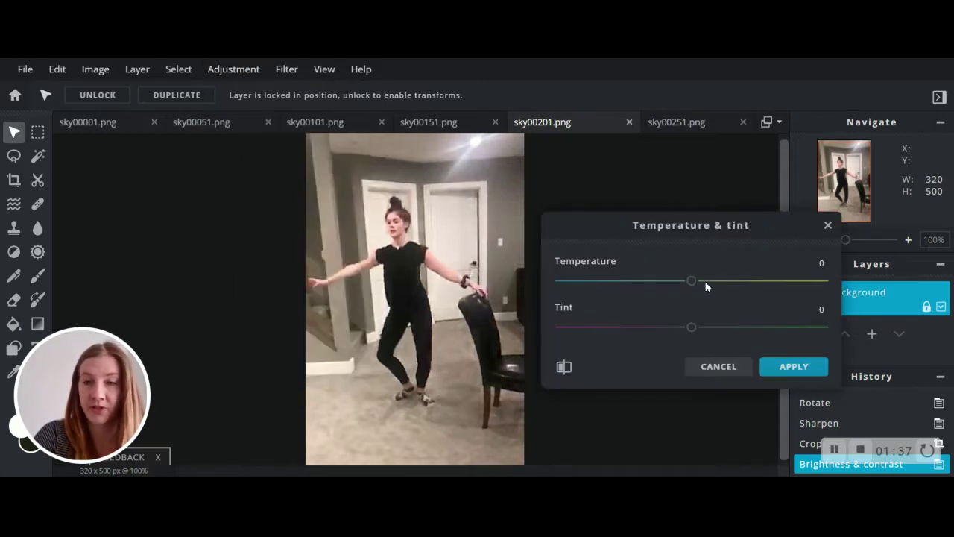
left_click_drag(692, 281, 670, 288)
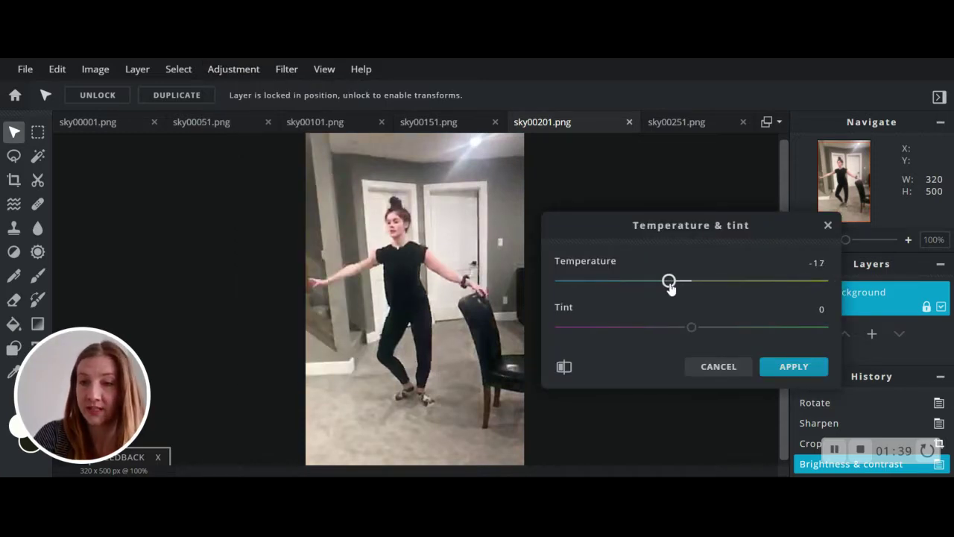
left_click_drag(696, 331, 677, 329)
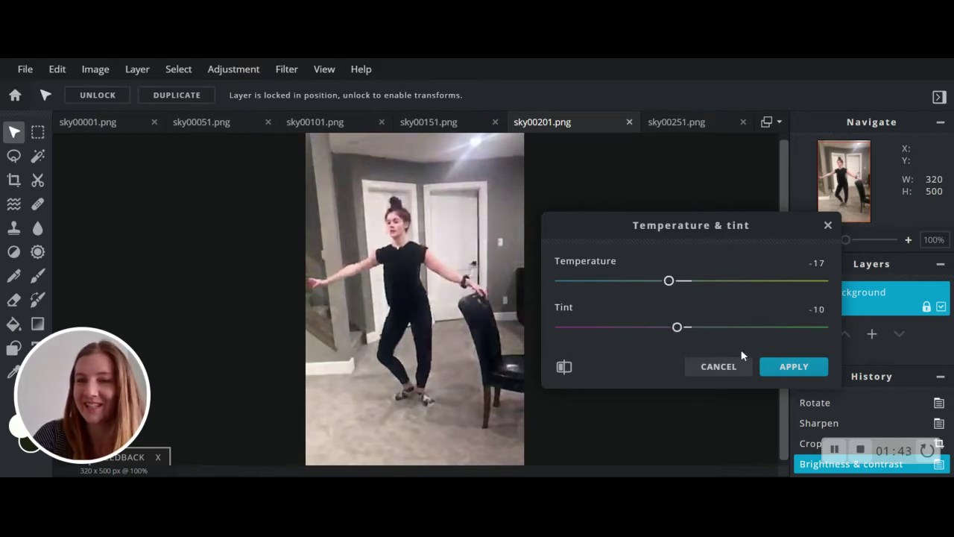
left_click(788, 371)
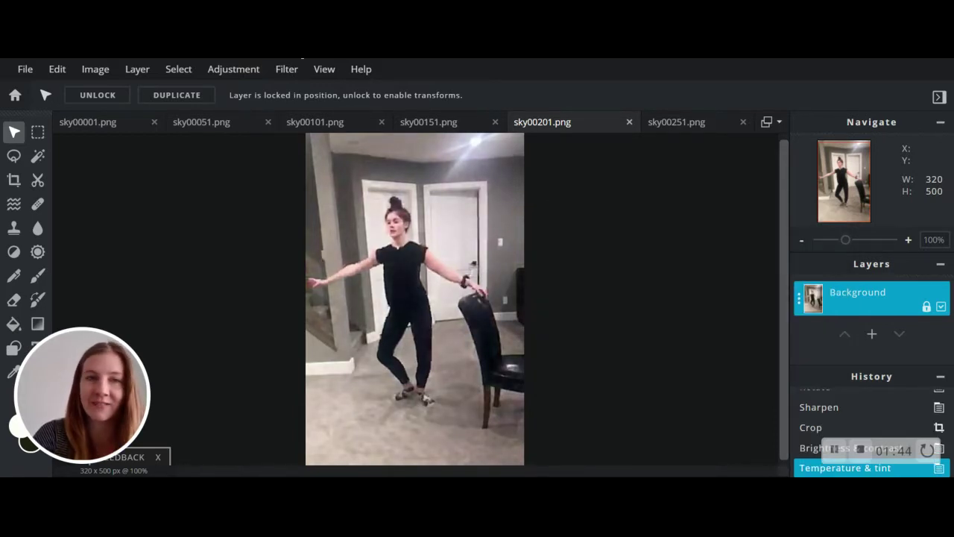
Apply Temperature -17 and Tint -10 to sky00151.png.
left_click(409, 124)
left_click(228, 71)
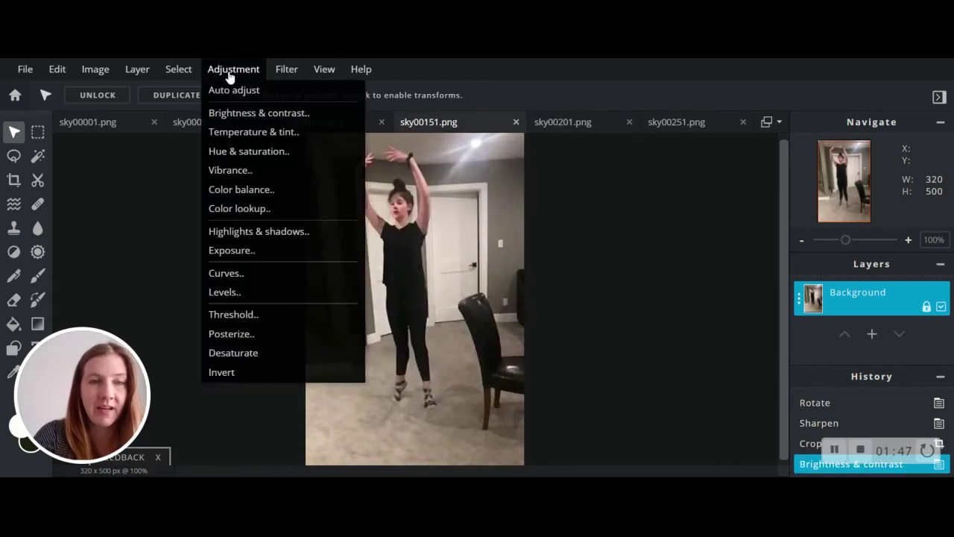
left_click(270, 138)
left_click_drag(688, 286, 671, 290)
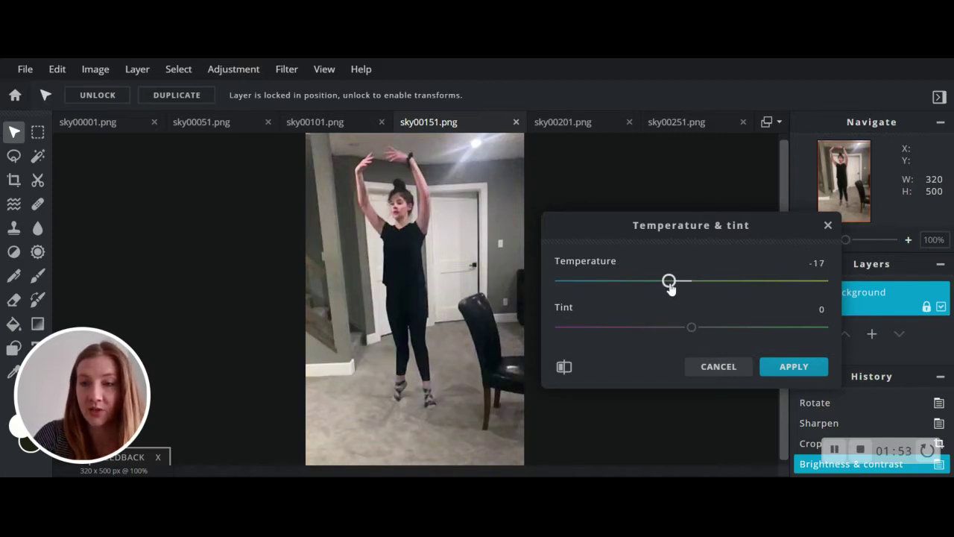
left_click_drag(692, 328, 678, 328)
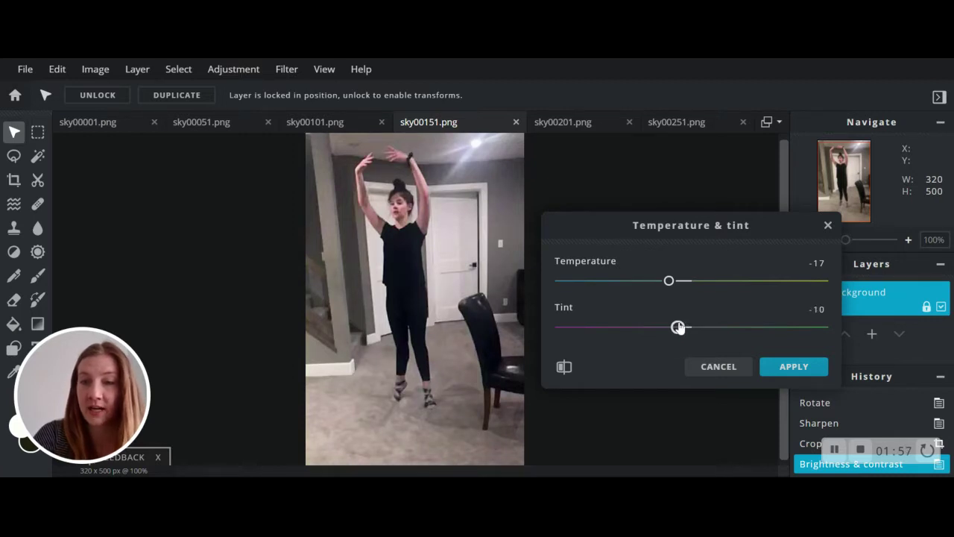
left_click(804, 368)
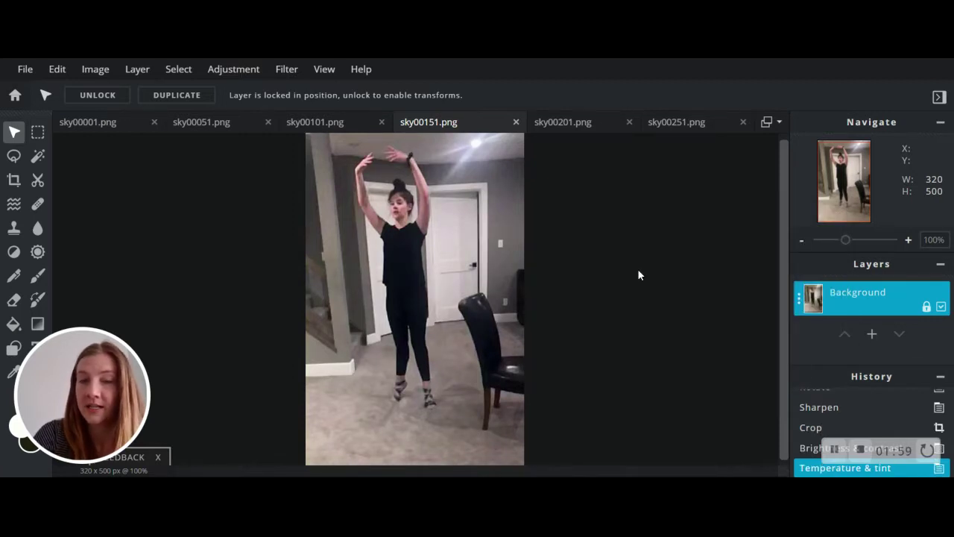
Apply Temperature -17 and Tint -10 to sky00101.png.
left_click(319, 125)
left_click(234, 72)
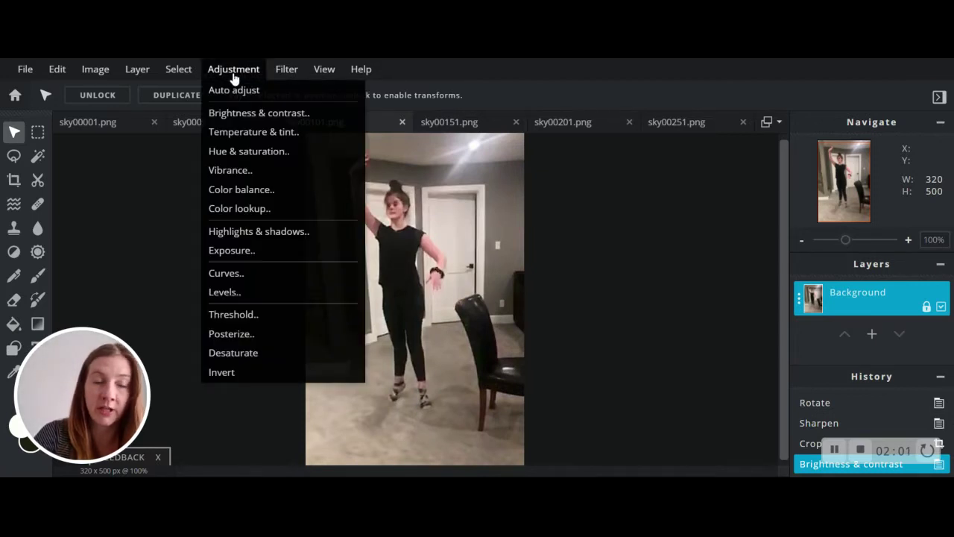
left_click(254, 132)
left_click_drag(690, 281, 668, 288)
left_click_drag(692, 328, 678, 328)
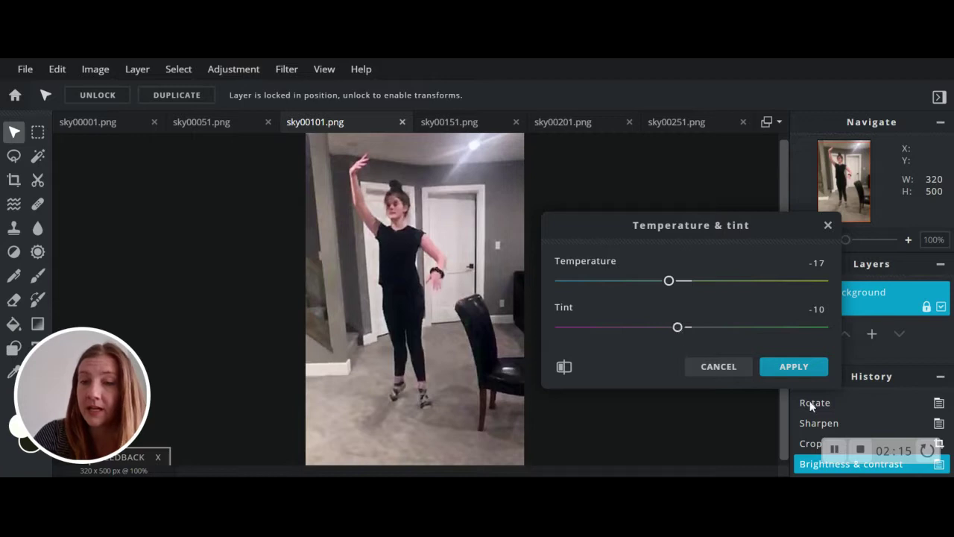
left_click(788, 366)
Apply Temperature -17 and Tint -10 to sky00051.png.
left_click(228, 122)
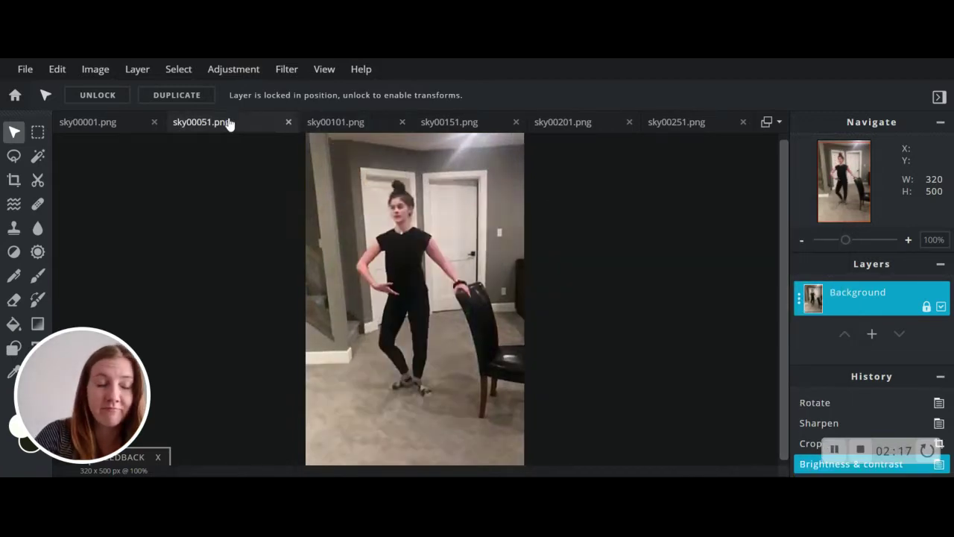
left_click(251, 73)
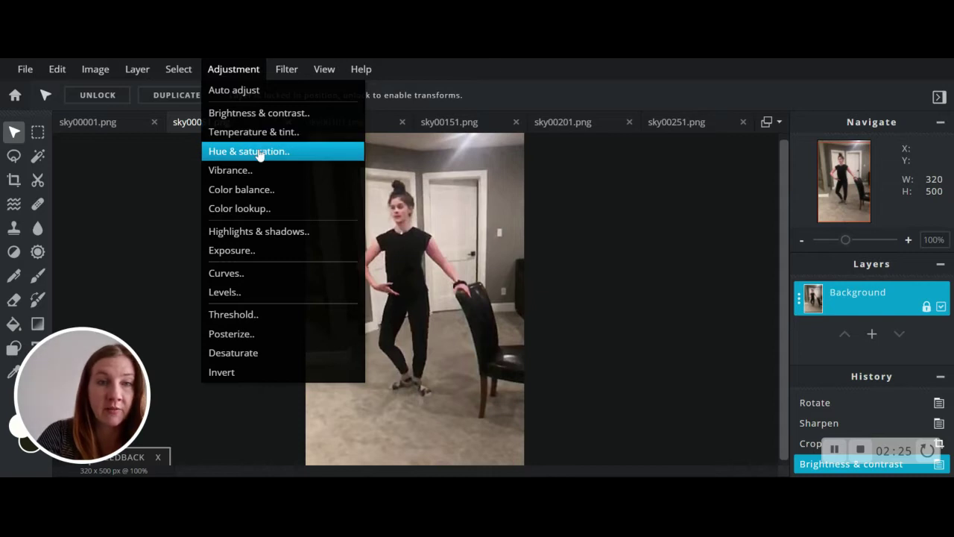
left_click(251, 130)
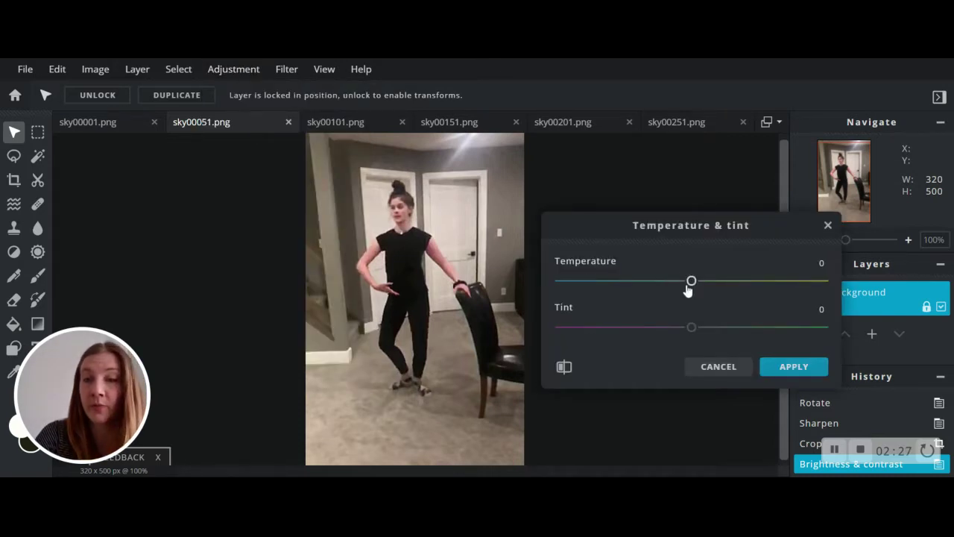
left_click_drag(688, 281, 670, 288)
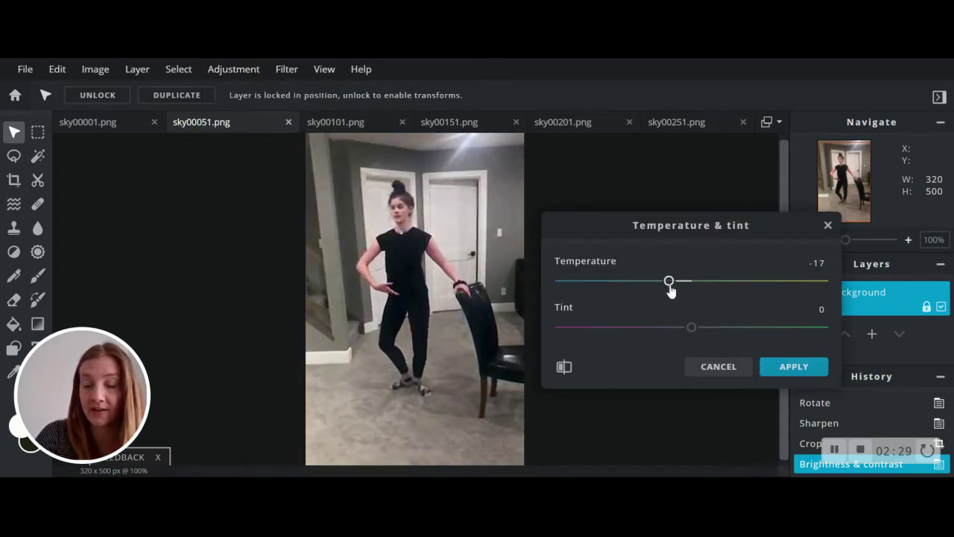
left_click_drag(692, 336, 678, 335)
left_click(789, 366)
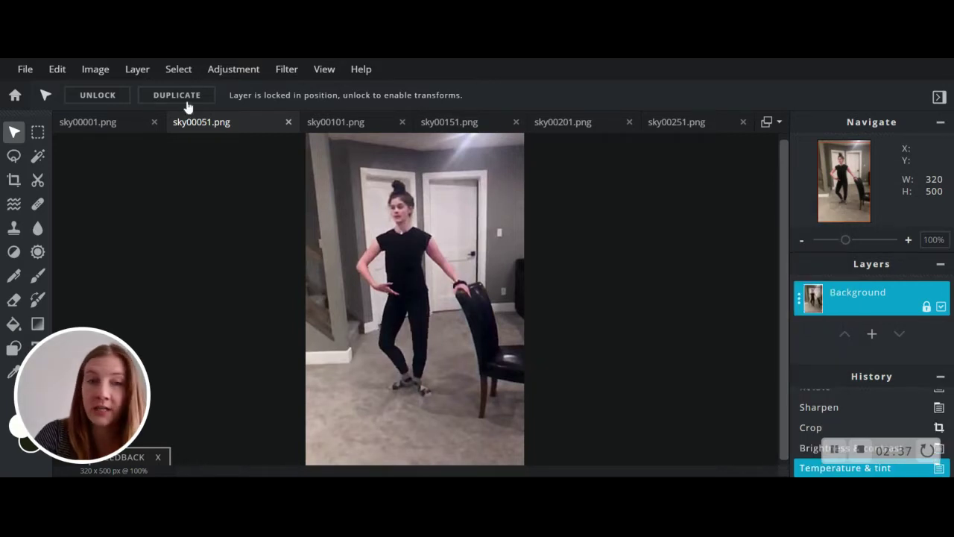
Apply Temperature -17 and Tint -9 to sky00001.png.
left_click(114, 124)
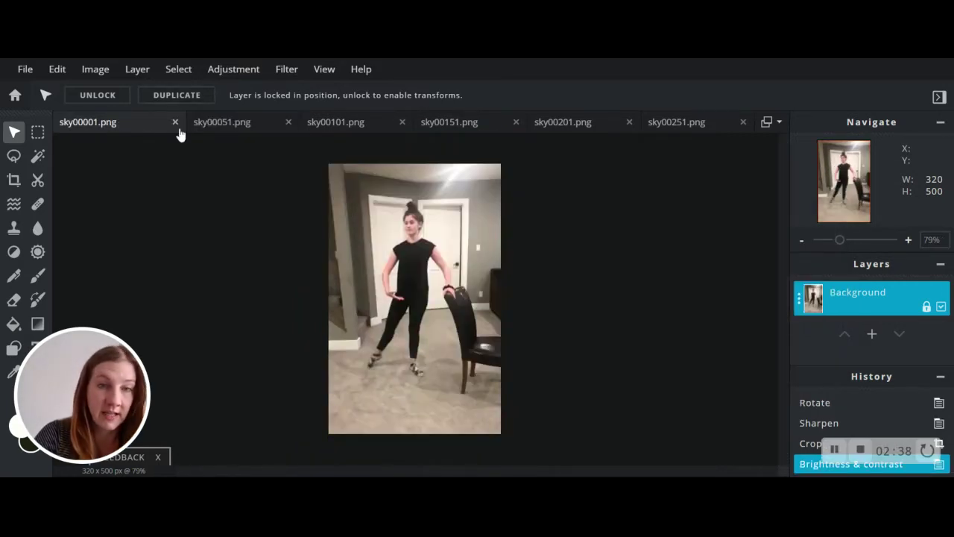
left_click(229, 75)
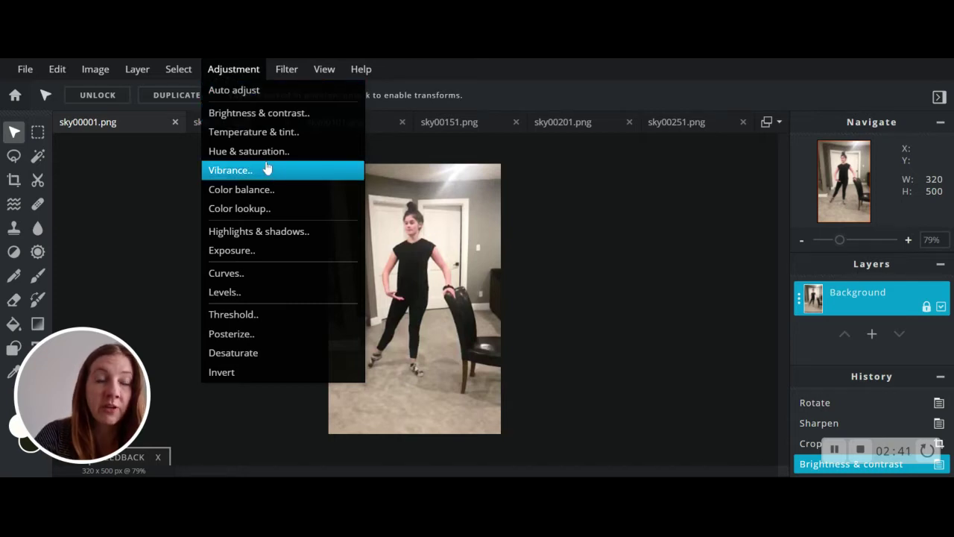
left_click(268, 134)
left_click_drag(691, 281, 669, 286)
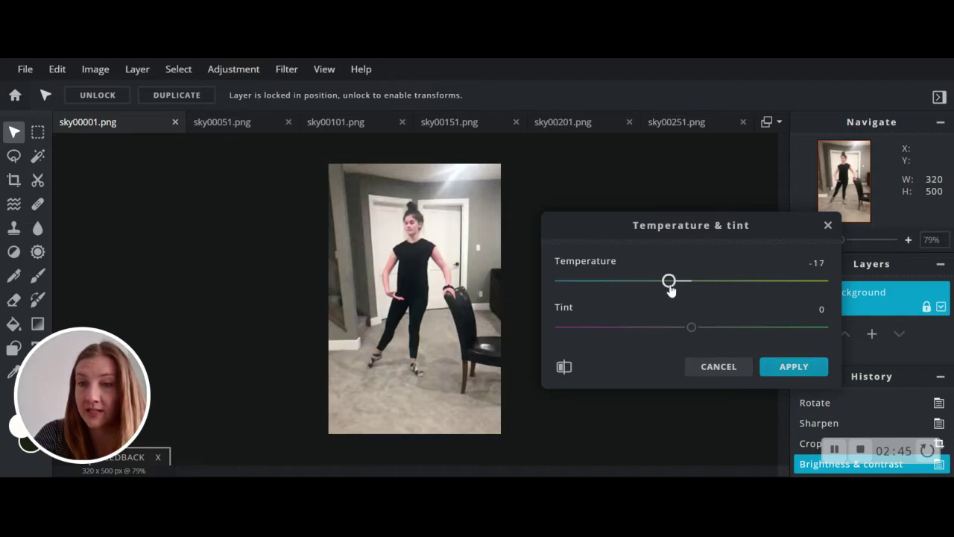
left_click_drag(697, 331, 678, 329)
left_click(789, 366)
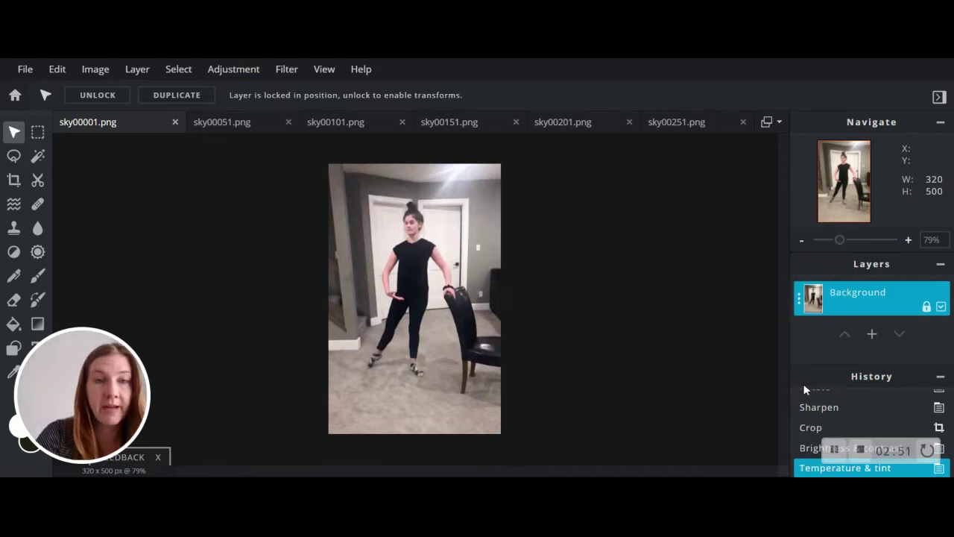
Download sky00001 as a 100%-quality JPG.
left_click(25, 69)
mouse_move(56, 68)
mouse_move(26, 68)
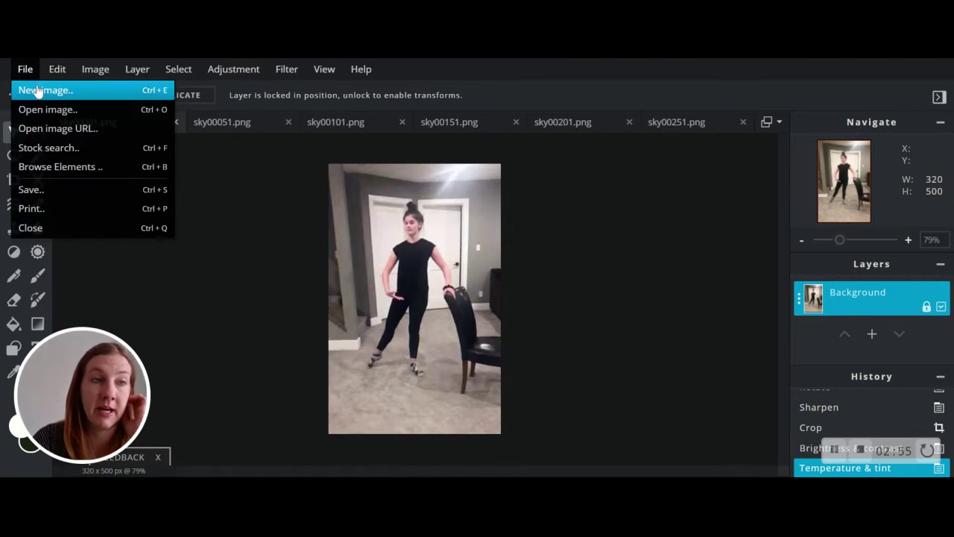
left_click(47, 189)
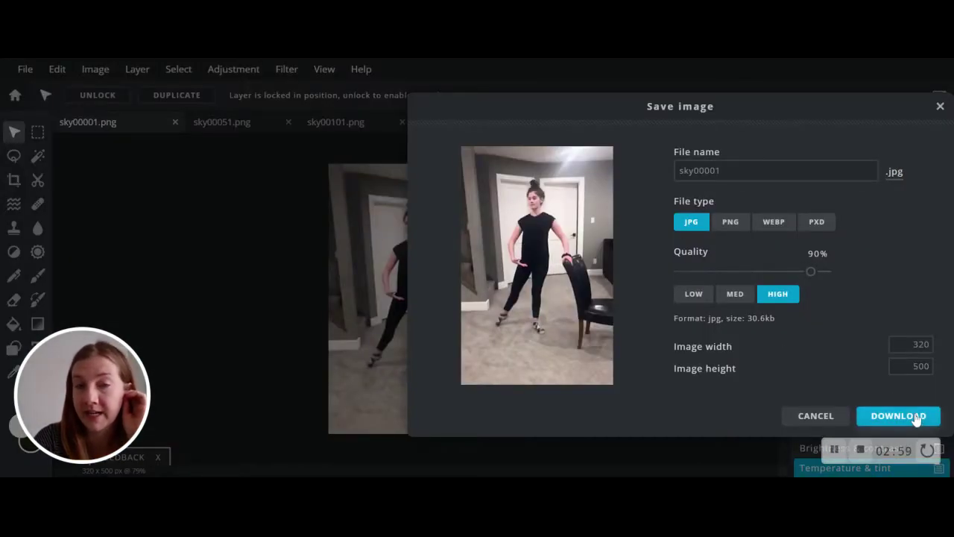
left_click_drag(812, 272, 826, 273)
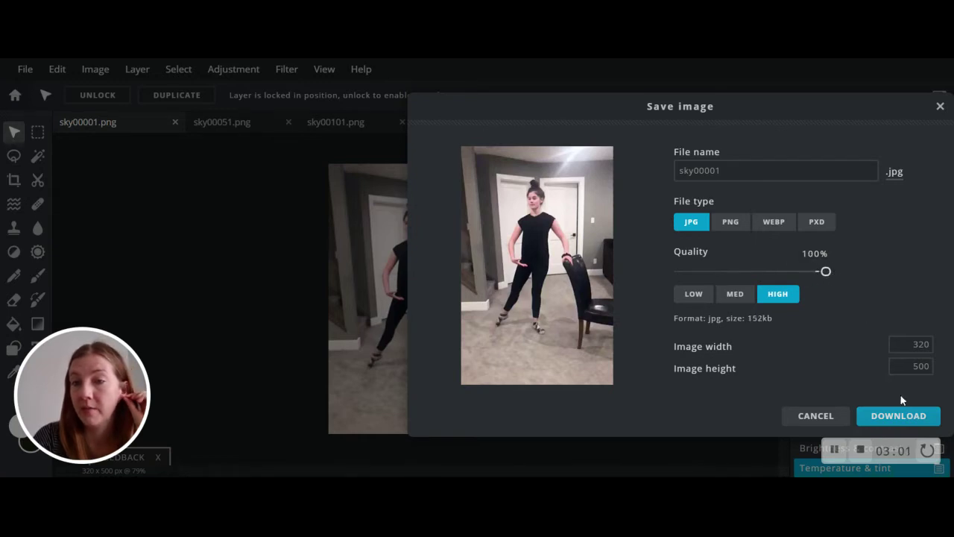
left_click(900, 417)
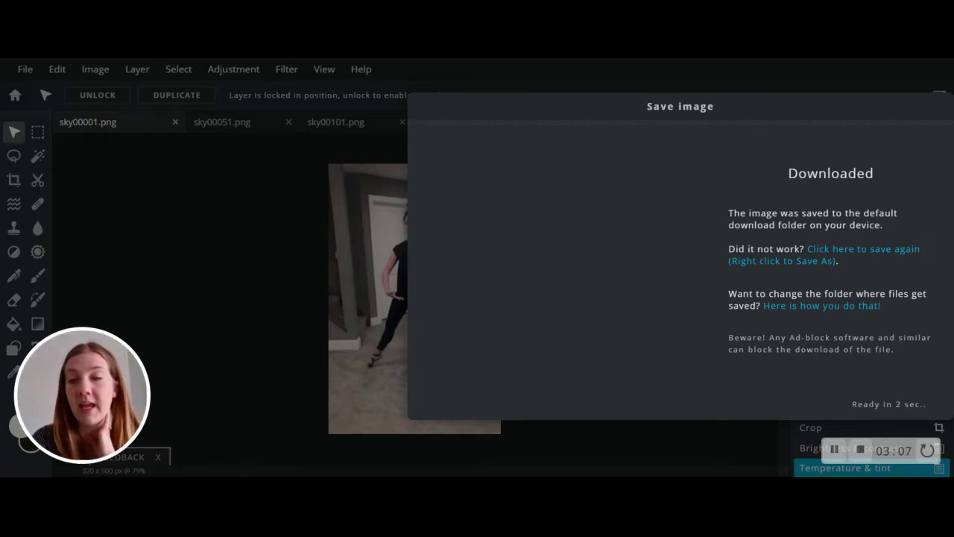
left_click(908, 406)
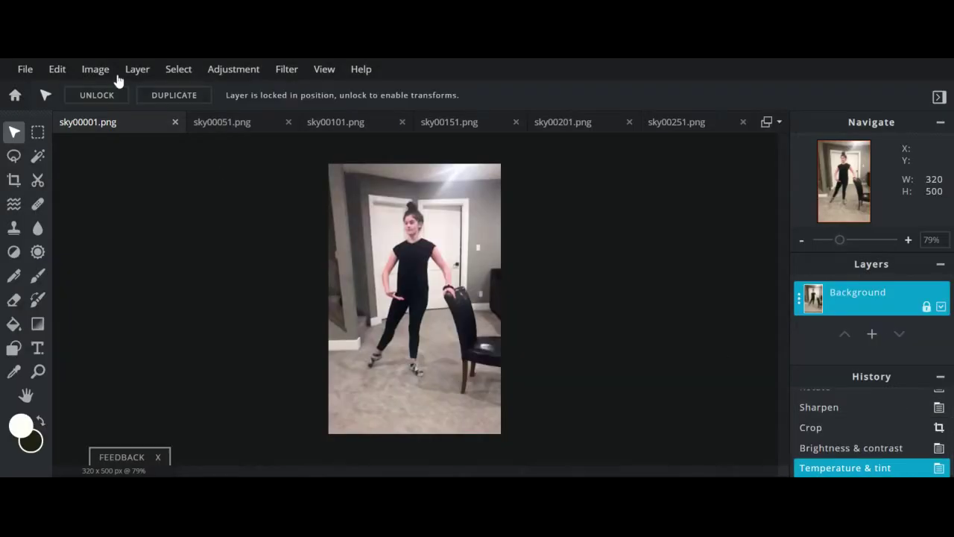
Download sky00051.png as a 100%-quality JPG.
left_click(220, 123)
left_click(30, 71)
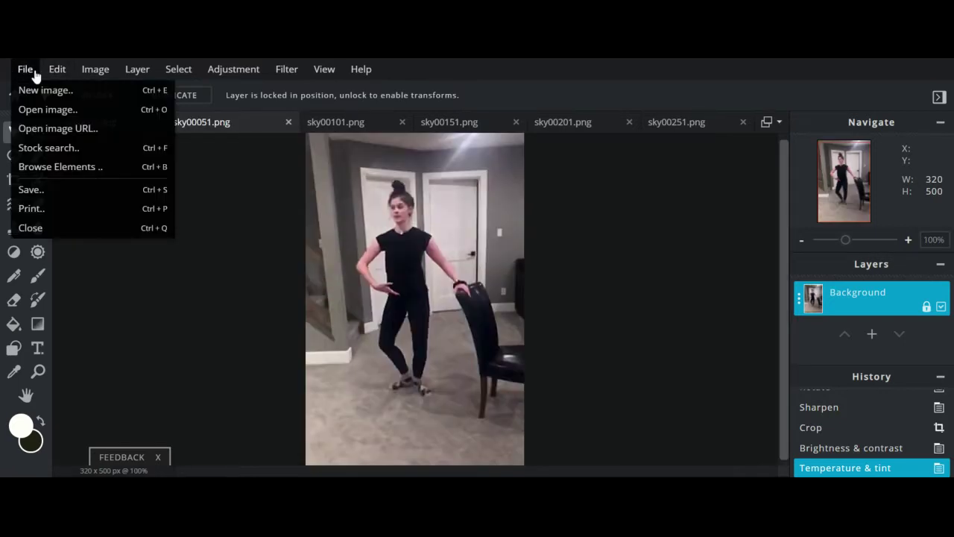
left_click(66, 192)
left_click_drag(812, 273, 834, 279)
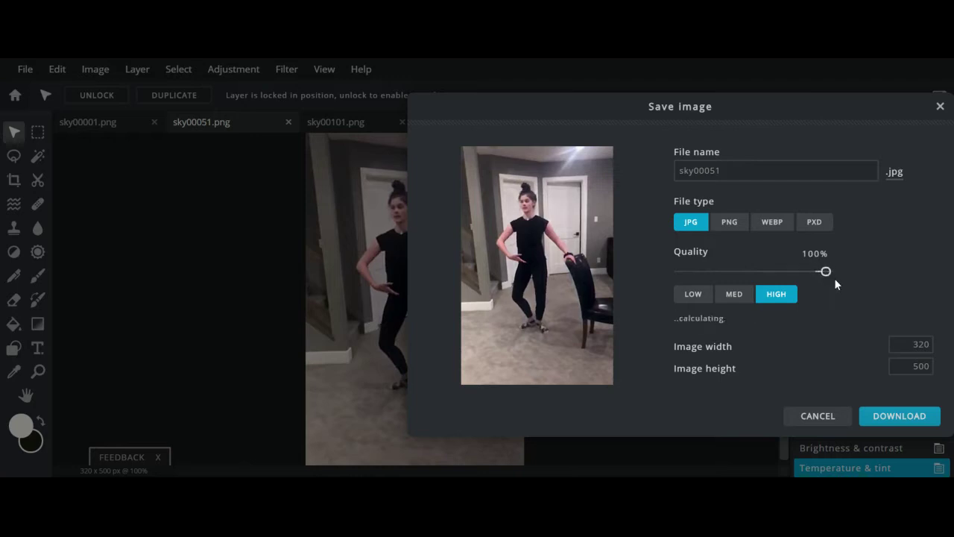
left_click(902, 416)
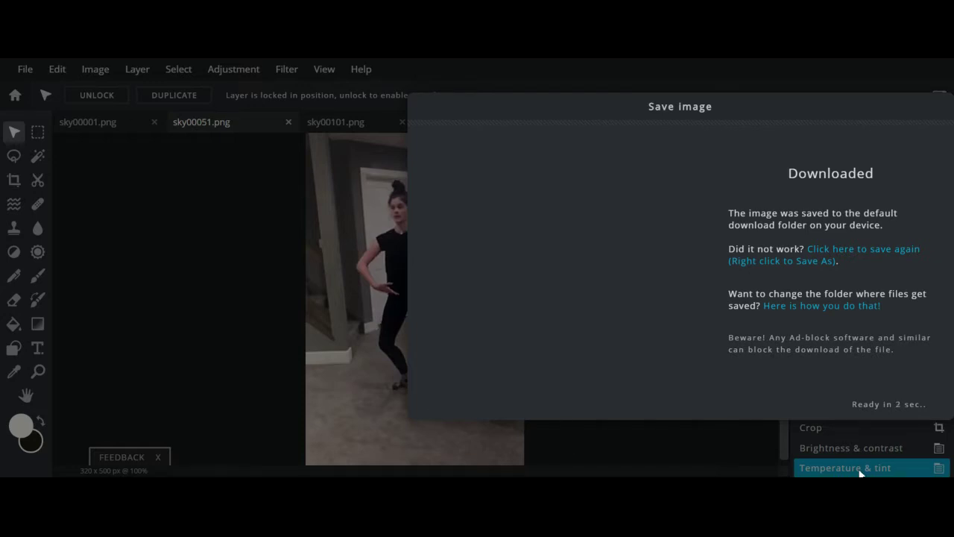
Download sky00101.png as a JPG.
left_click(907, 406)
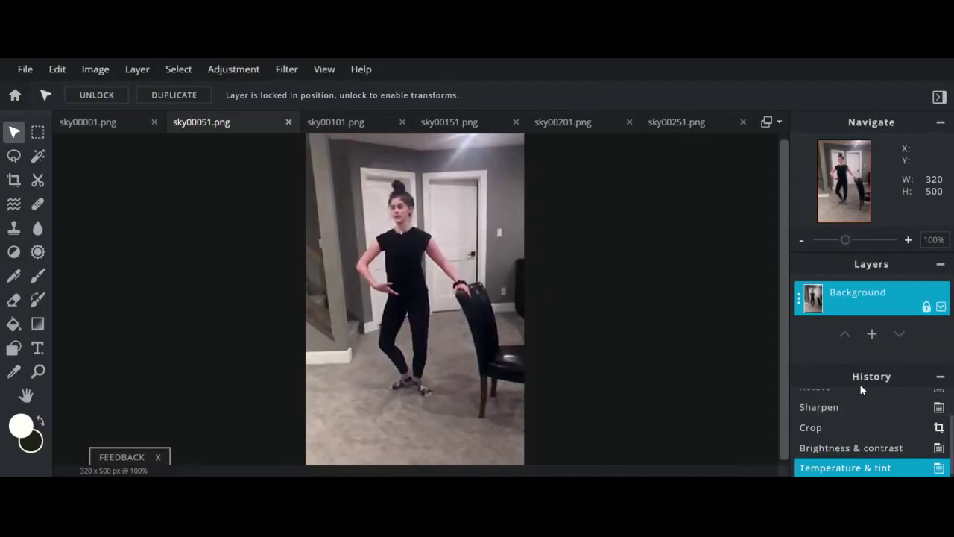
left_click(347, 125)
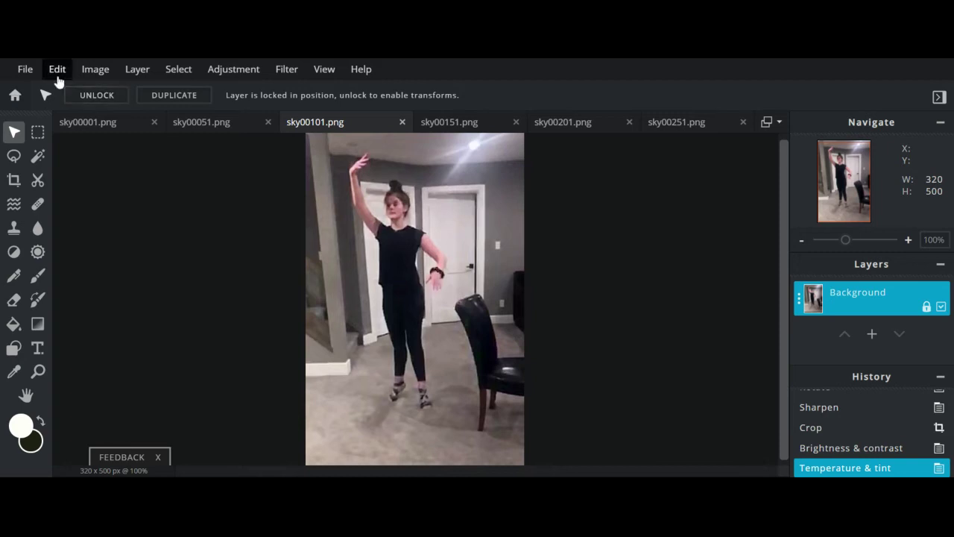
left_click(25, 69)
left_click(72, 196)
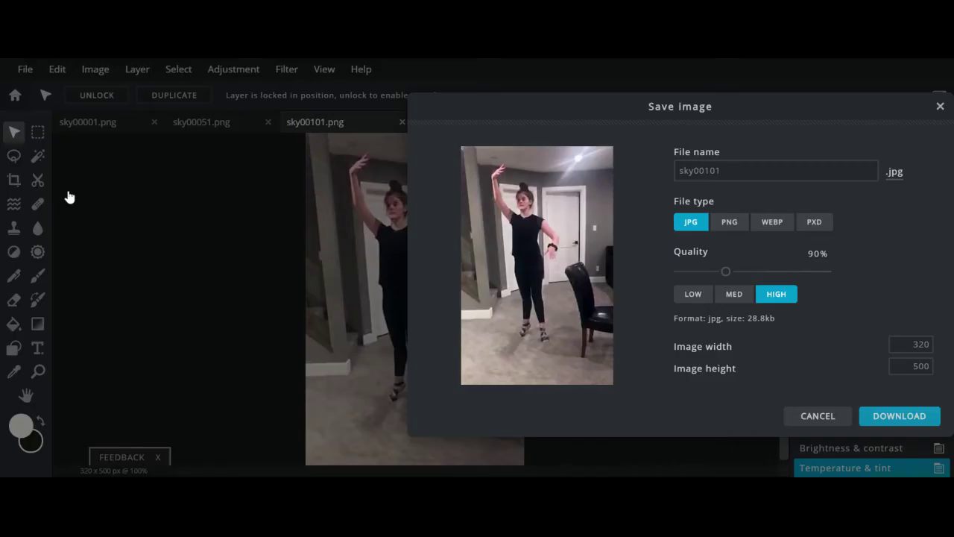
left_click(896, 417)
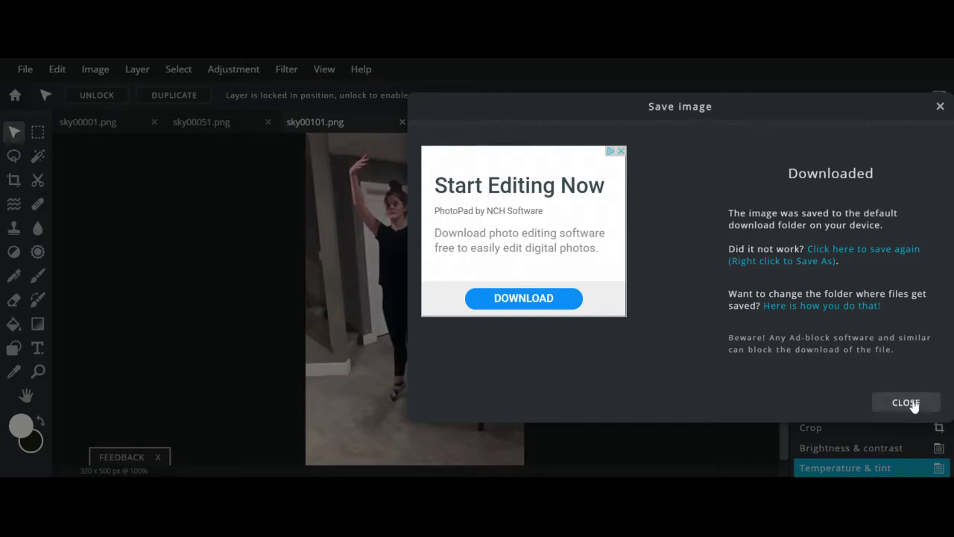
left_click(906, 401)
Download sky00151.png as a 100%-quality JPG.
left_click(469, 125)
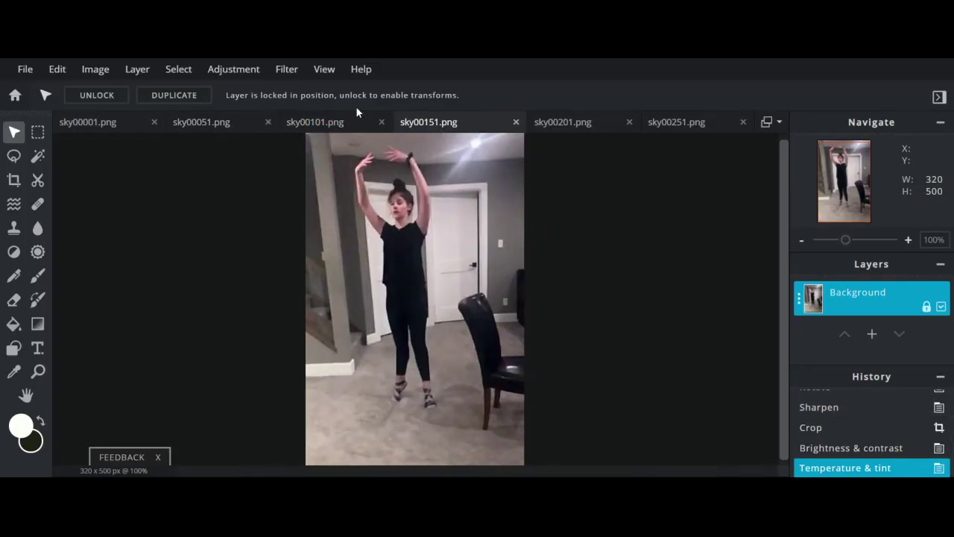
left_click(25, 68)
left_click(63, 201)
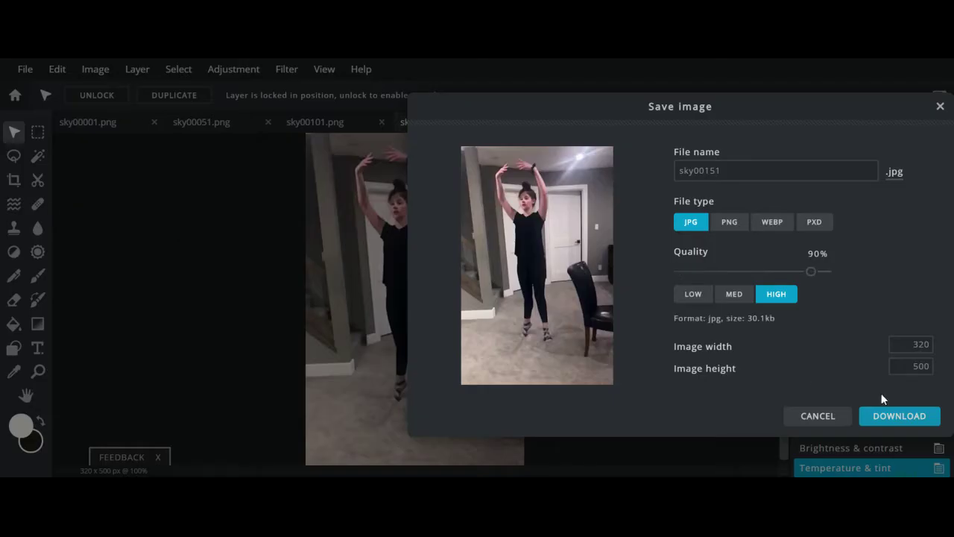
left_click_drag(810, 271, 854, 276)
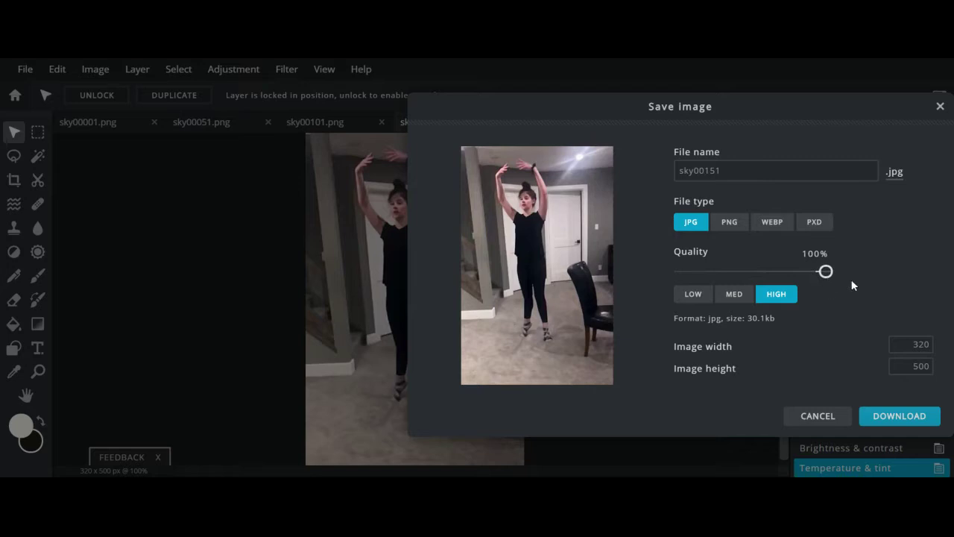
left_click(894, 417)
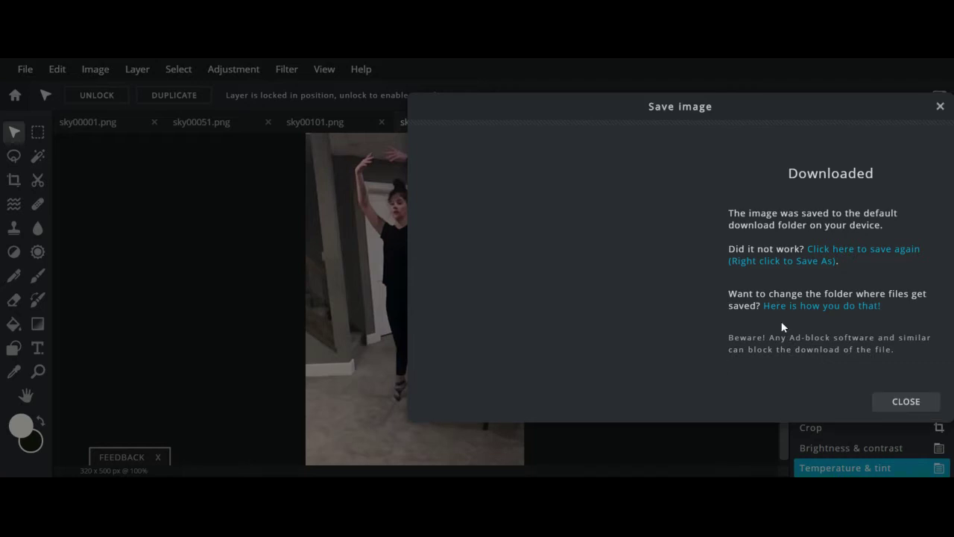
left_click(929, 405)
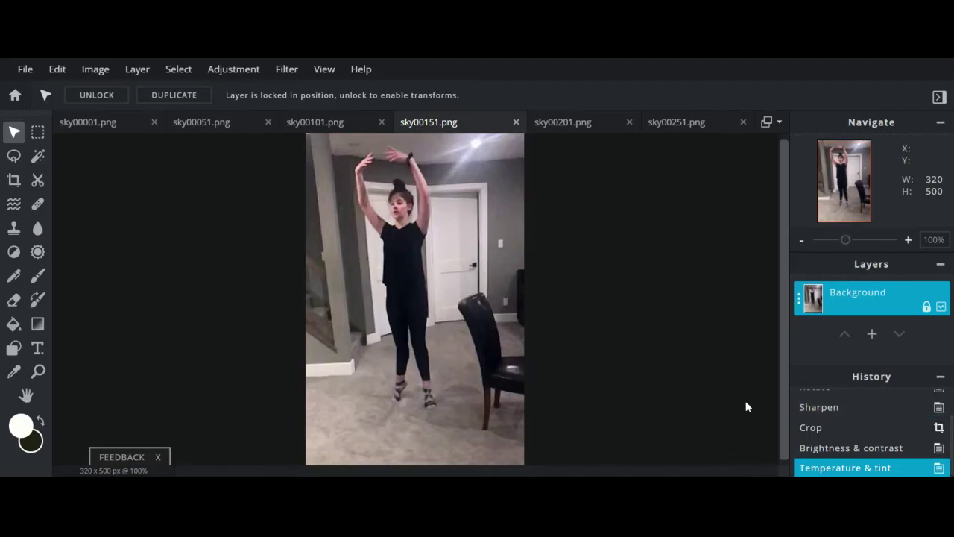
Download sky00201.png as a JPG.
left_click(559, 127)
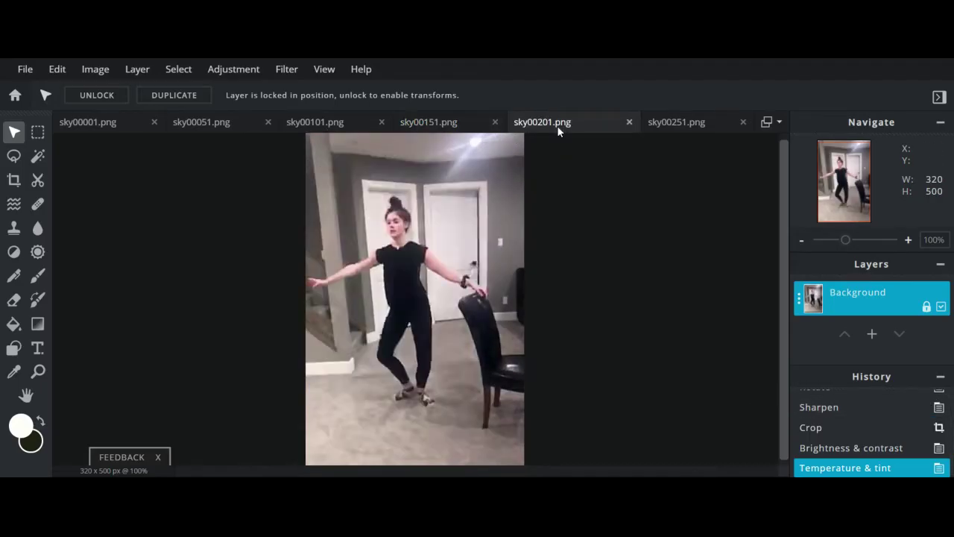
left_click(26, 79)
left_click(26, 80)
left_click(22, 82)
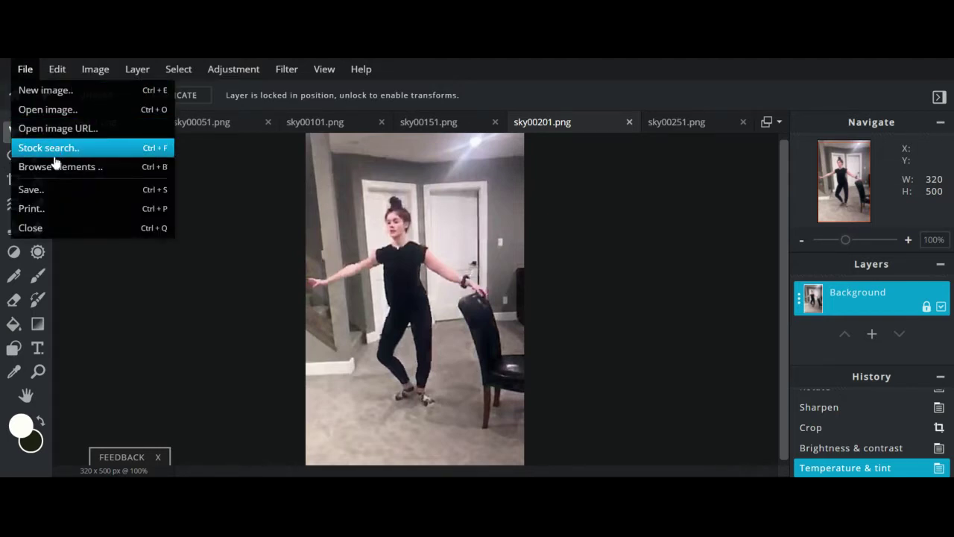
left_click(46, 193)
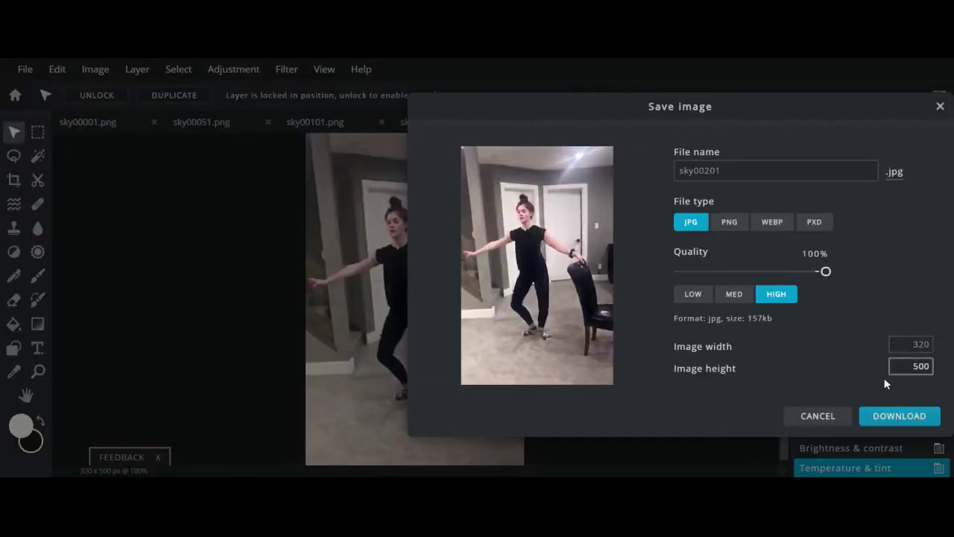
left_click(900, 419)
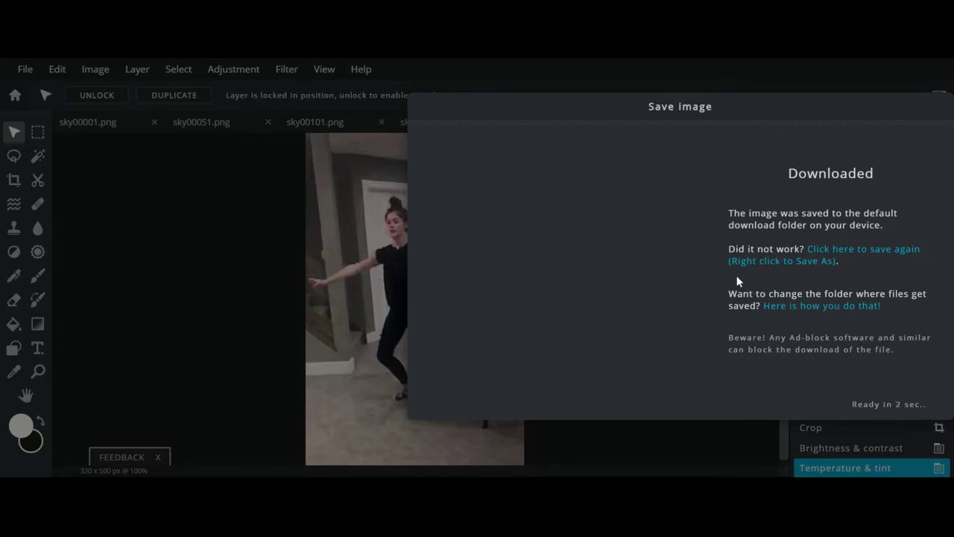
left_click(908, 404)
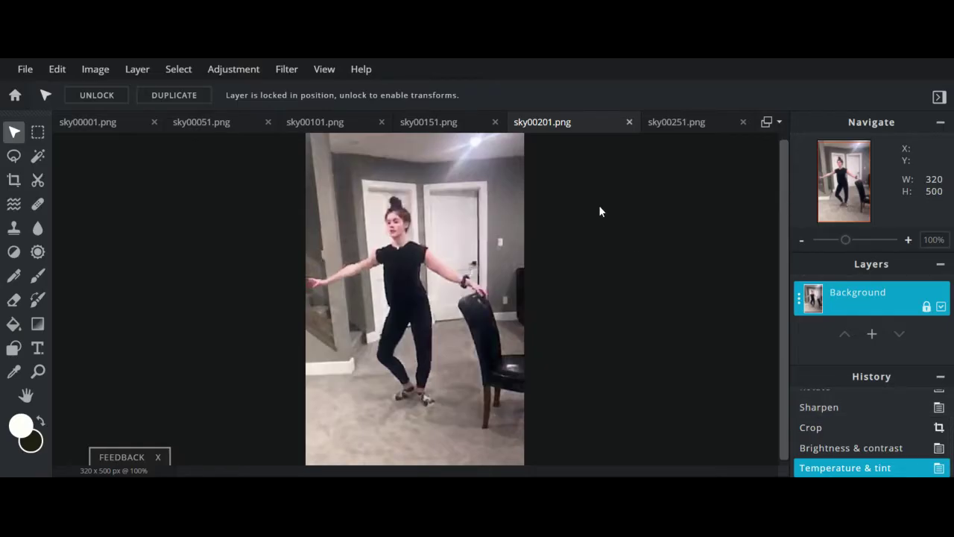
Download sky00251.png as a 100%-quality JPG.
left_click(661, 123)
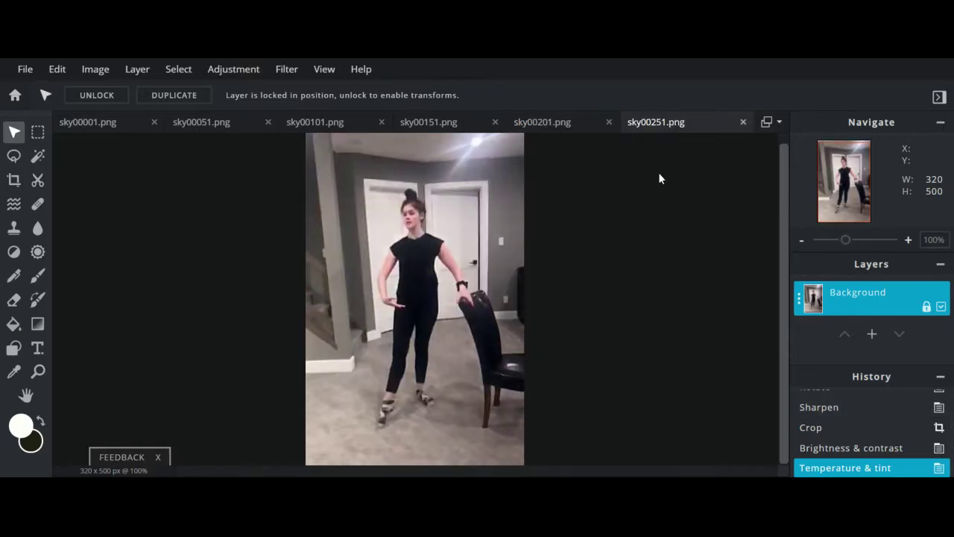
left_click(26, 70)
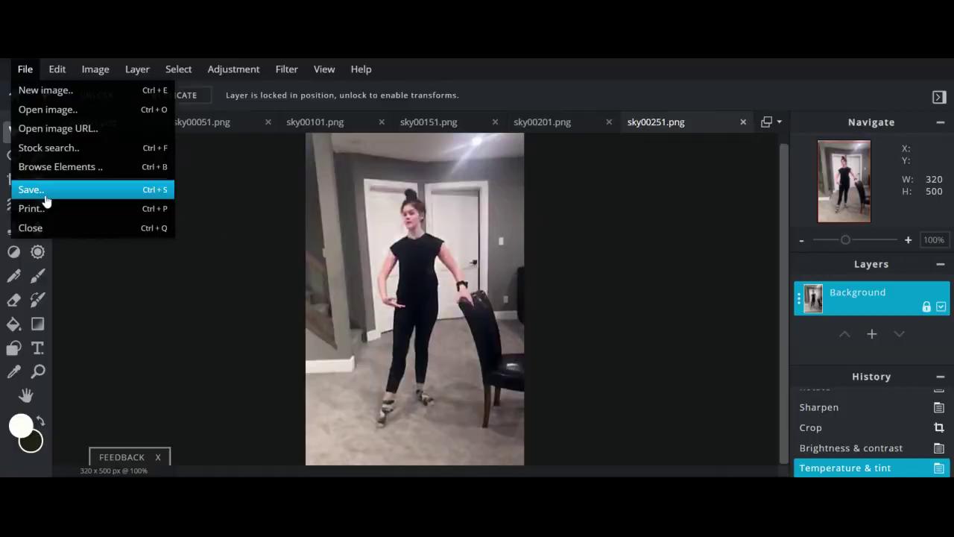
left_click(20, 191)
left_click_drag(811, 273, 849, 291)
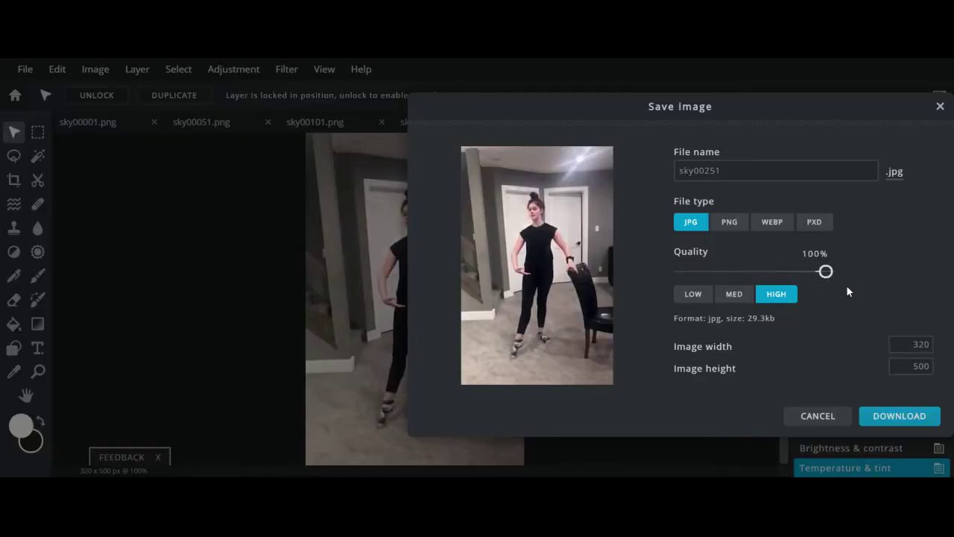
left_click(908, 417)
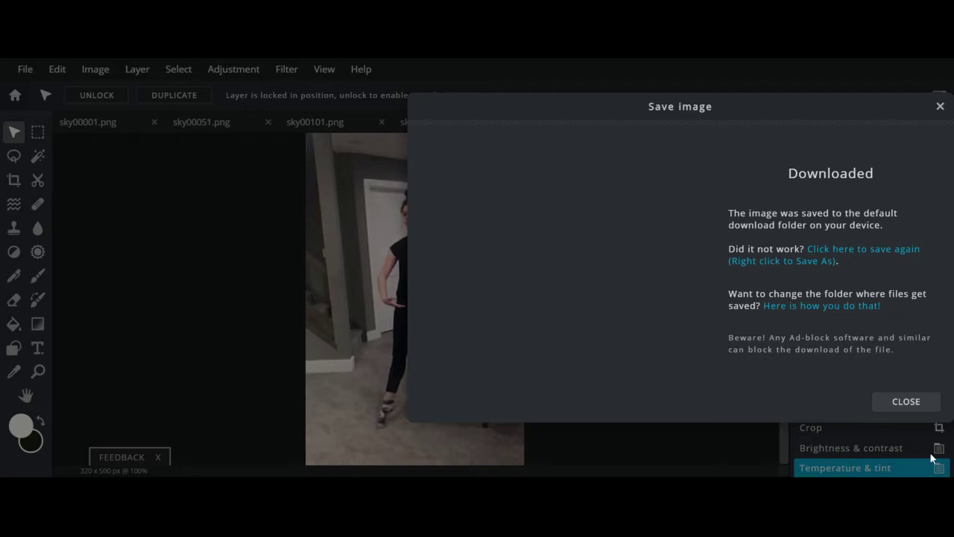
left_click(910, 403)
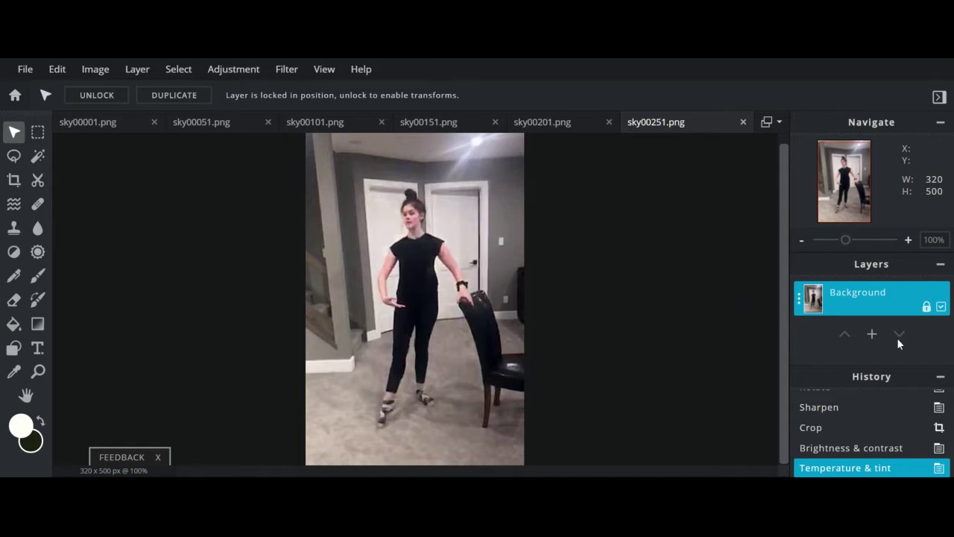
Add the downloaded dancer frame JPGs to sky00251.png as image layers.
left_click(873, 335)
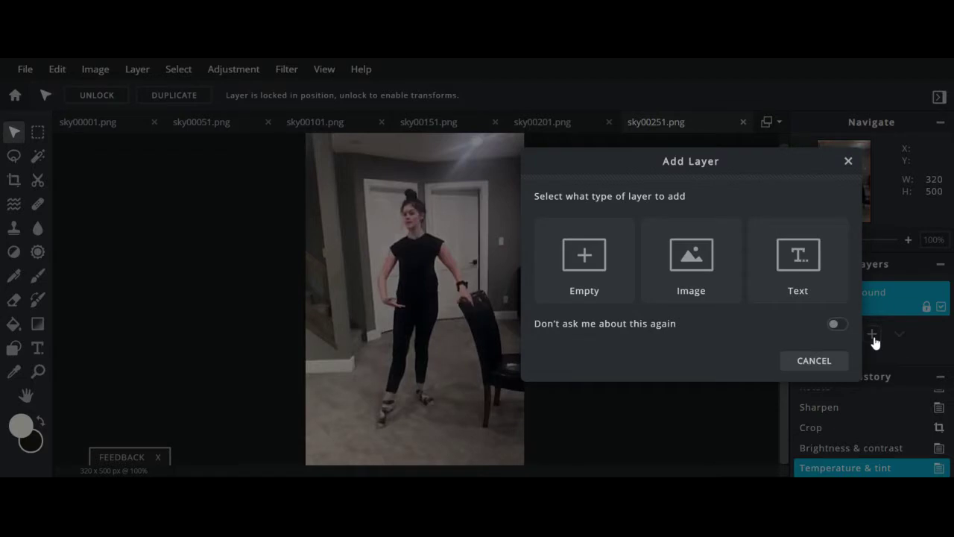
left_click(710, 292)
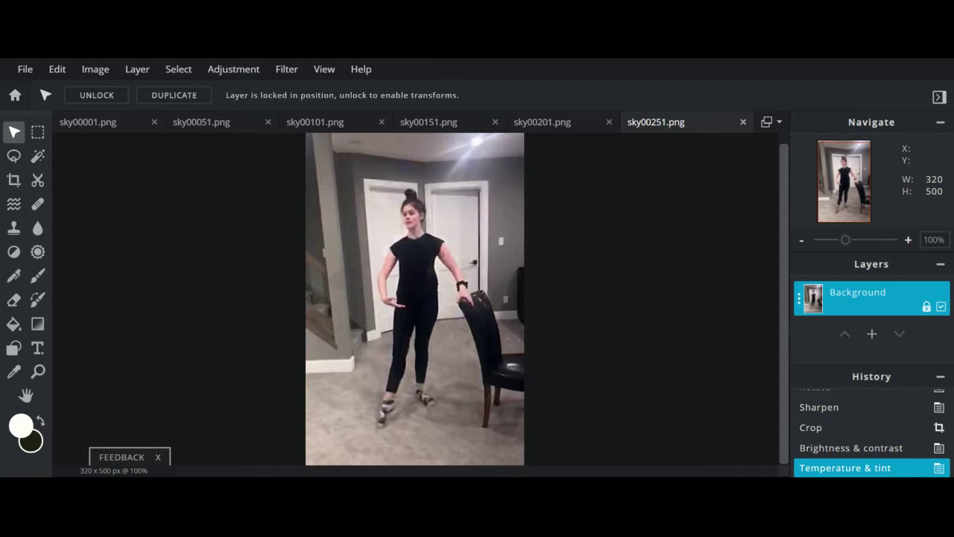
left_click(871, 334)
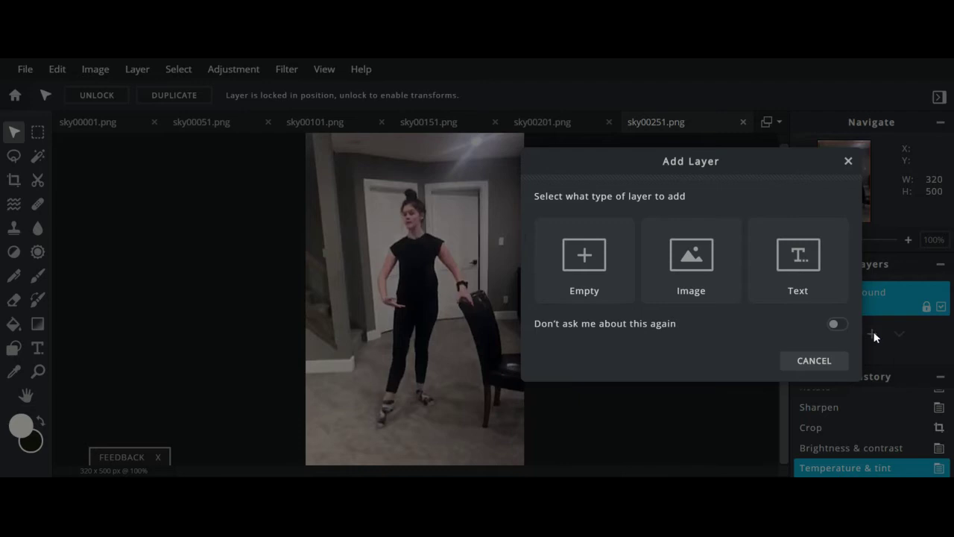
left_click(675, 286)
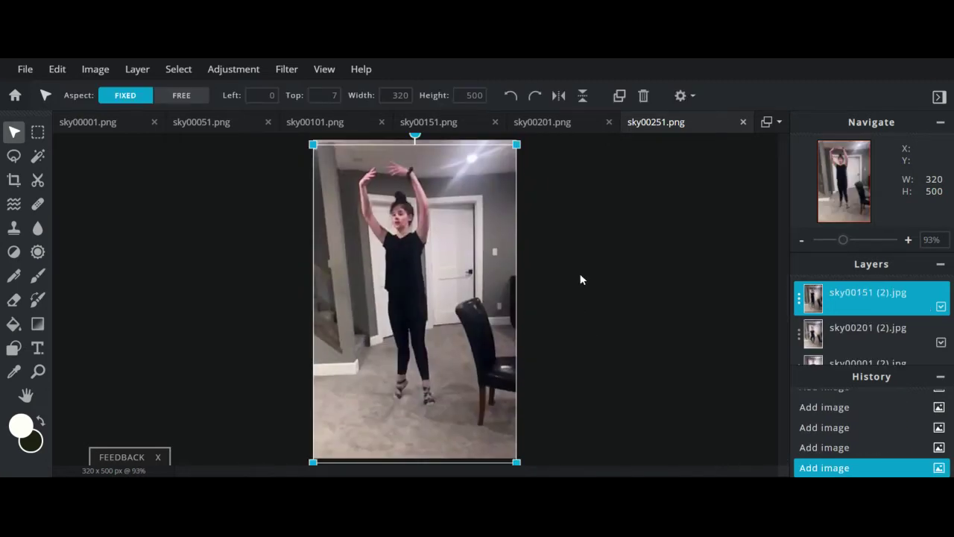
Drag the top frame layer sky00151 (2).jpg until it sits flush at Left 0, Top 0.
left_click_drag(432, 235, 433, 230)
left_click(815, 340)
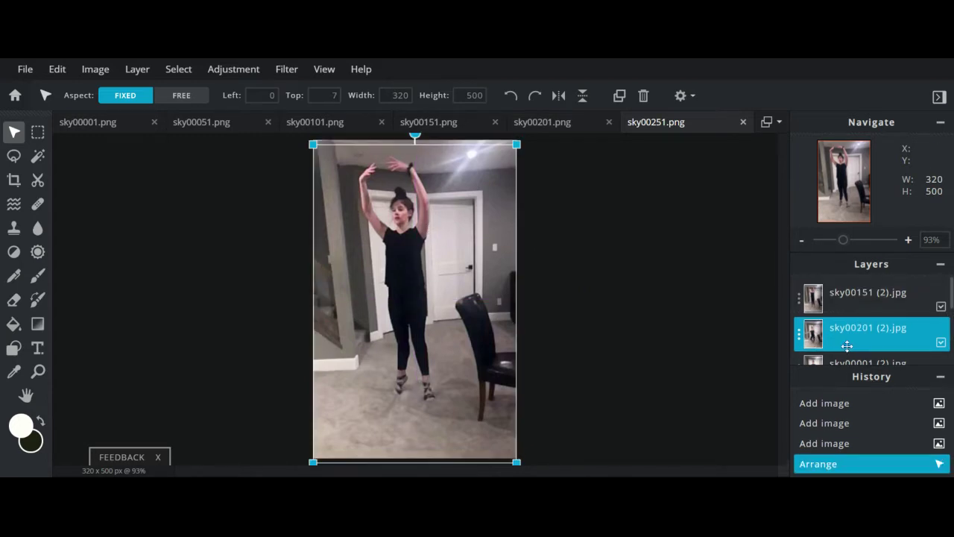
left_click_drag(425, 292, 391, 298)
left_click(815, 339)
left_click(394, 299)
left_click(858, 328)
left_click_drag(473, 309, 473, 308)
left_click(816, 335)
left_click_drag(382, 310, 401, 332)
Compare the sky00151 and sky00201 layers' alignment, then open sky00151 (2).jpg's layer settings.
left_click(837, 335)
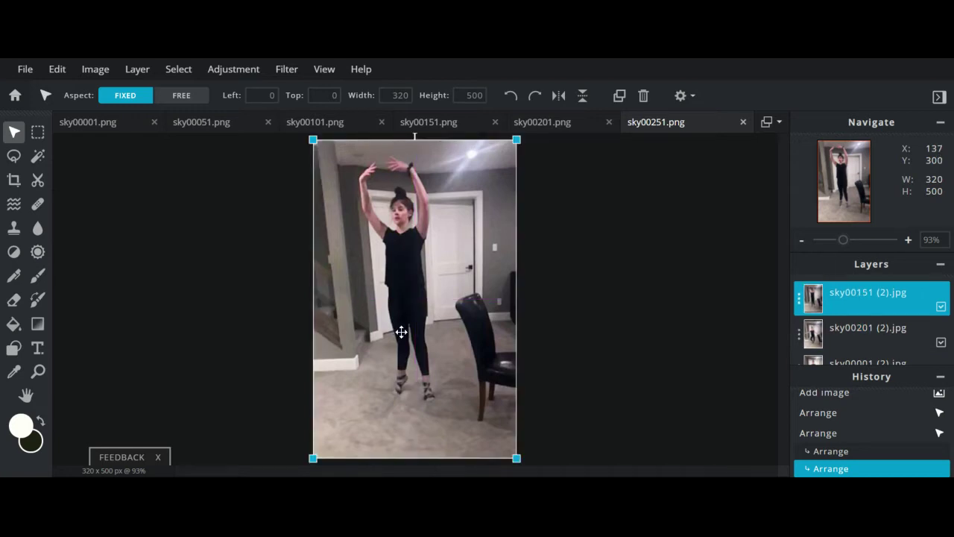
left_click(837, 335)
left_click(491, 358)
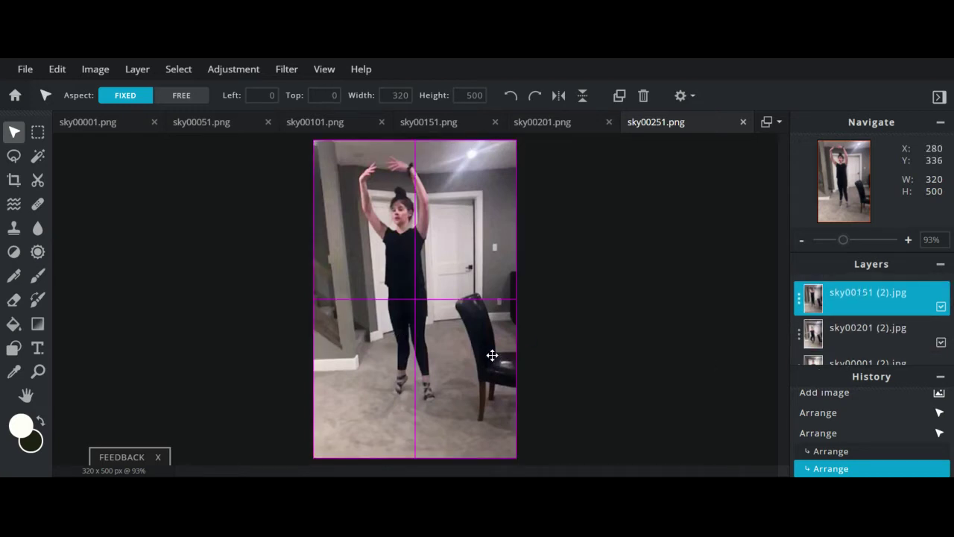
left_click(453, 371)
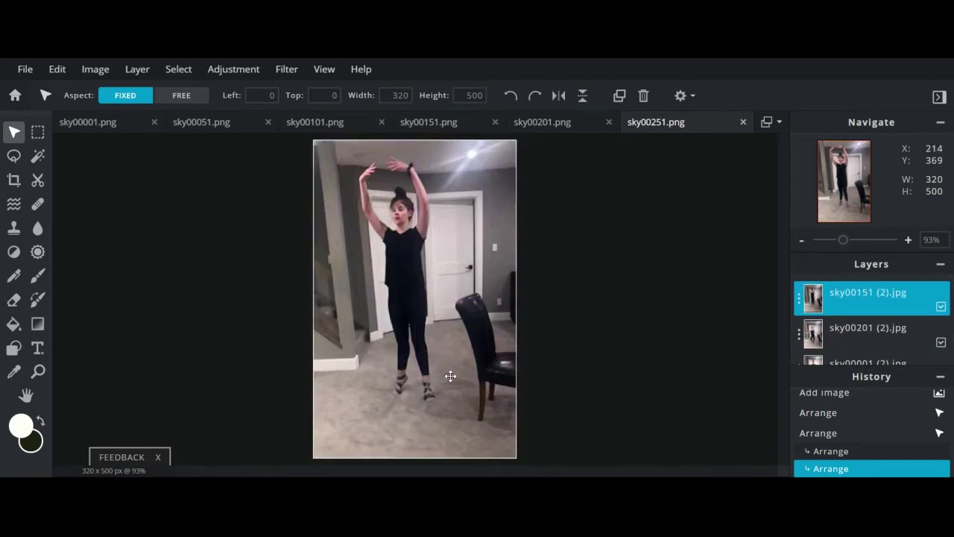
left_click(852, 346)
left_click(426, 319)
left_click(873, 342)
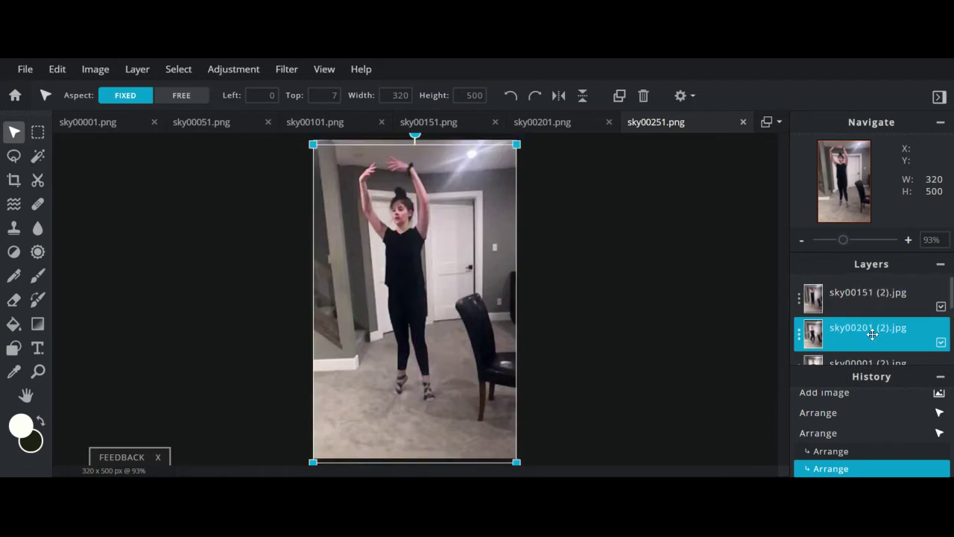
left_click(500, 307)
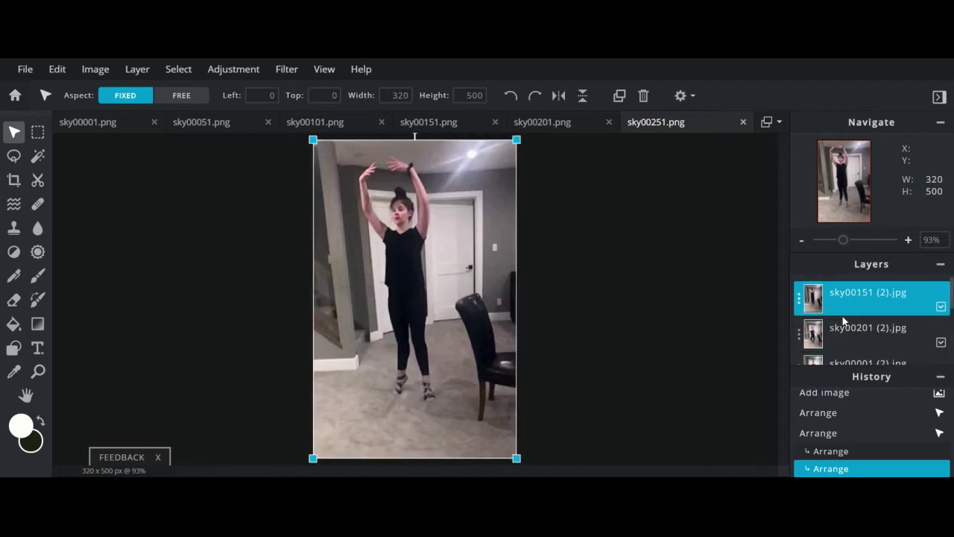
left_click(798, 303)
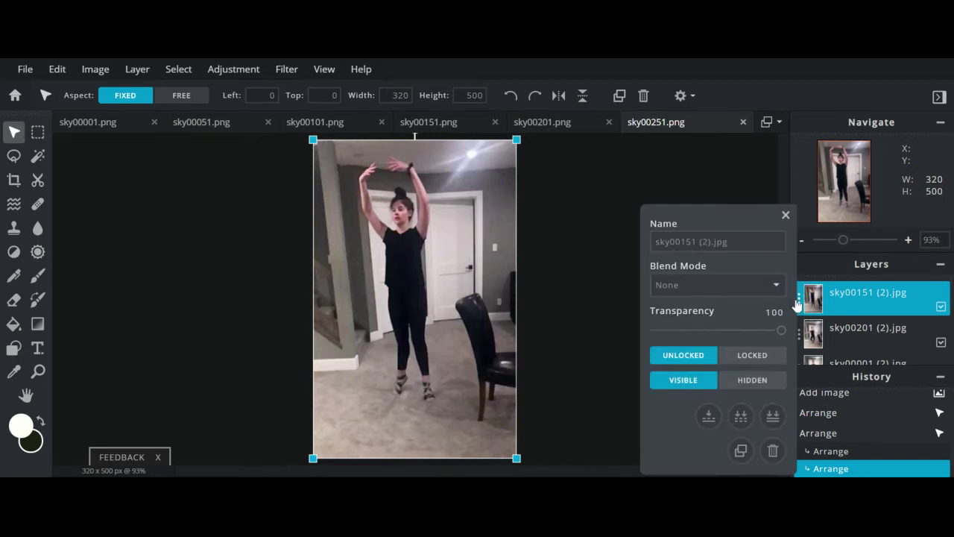
Set sky00151 (2).jpg's blend mode to Multiply, after trying Screen.
left_click(761, 285)
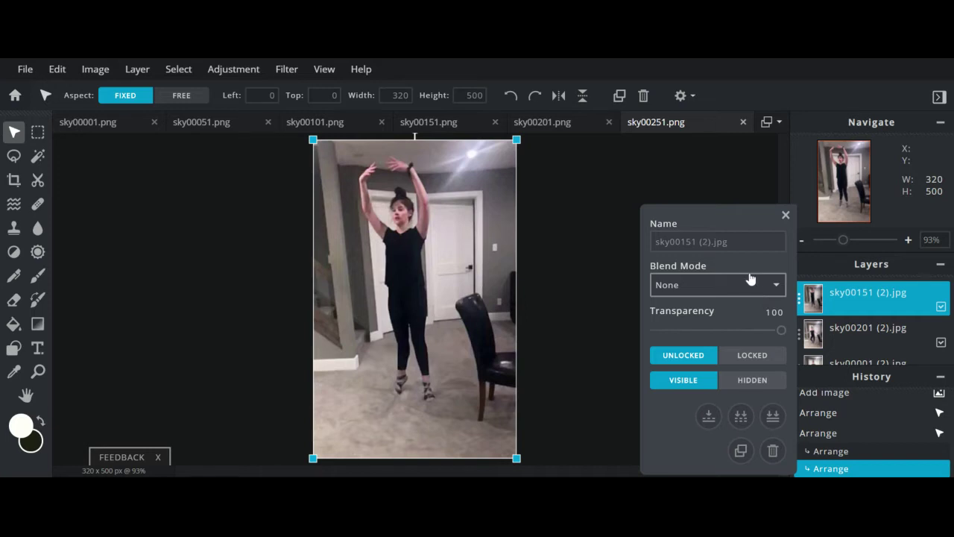
left_click(675, 81)
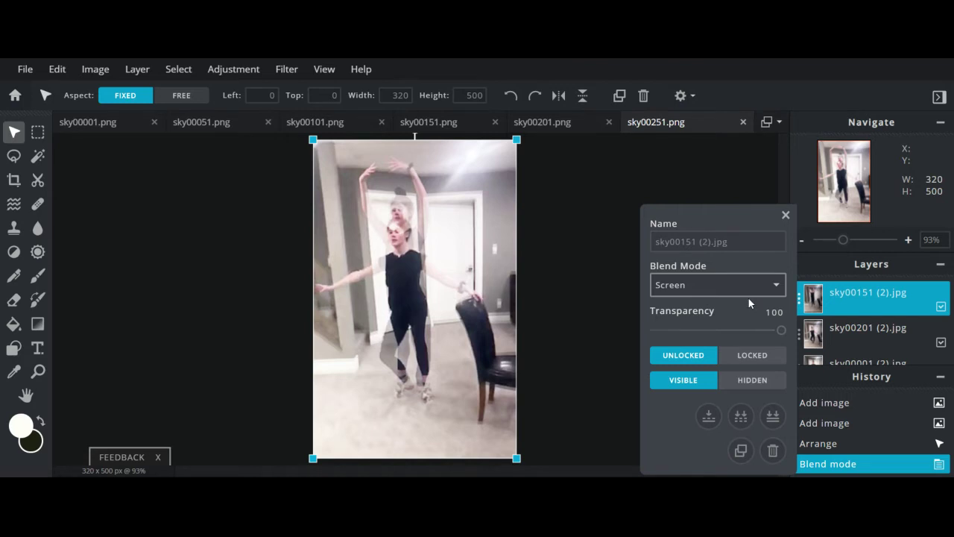
left_click(715, 278)
left_click(672, 73)
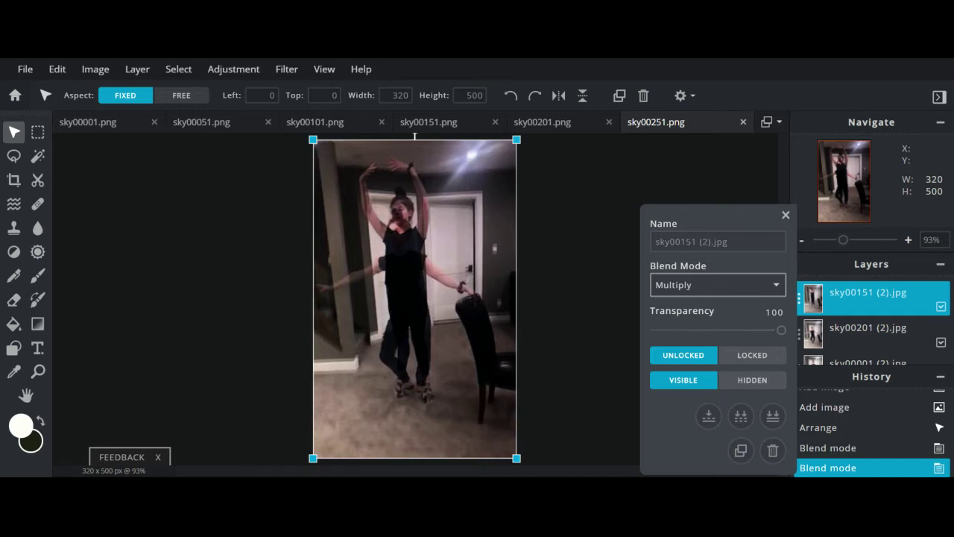
left_click(786, 215)
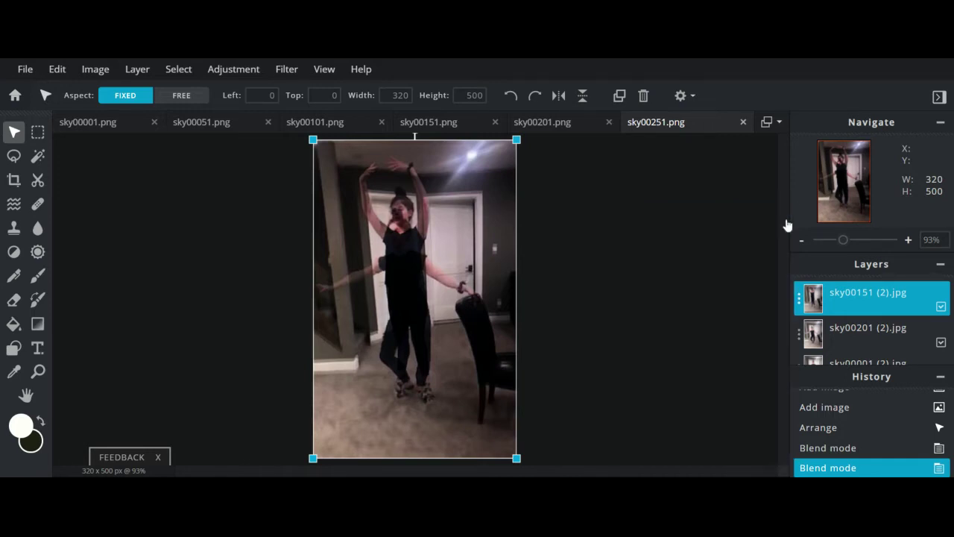
Try Screen blend mode on the sky00201 layer.
left_click(859, 341)
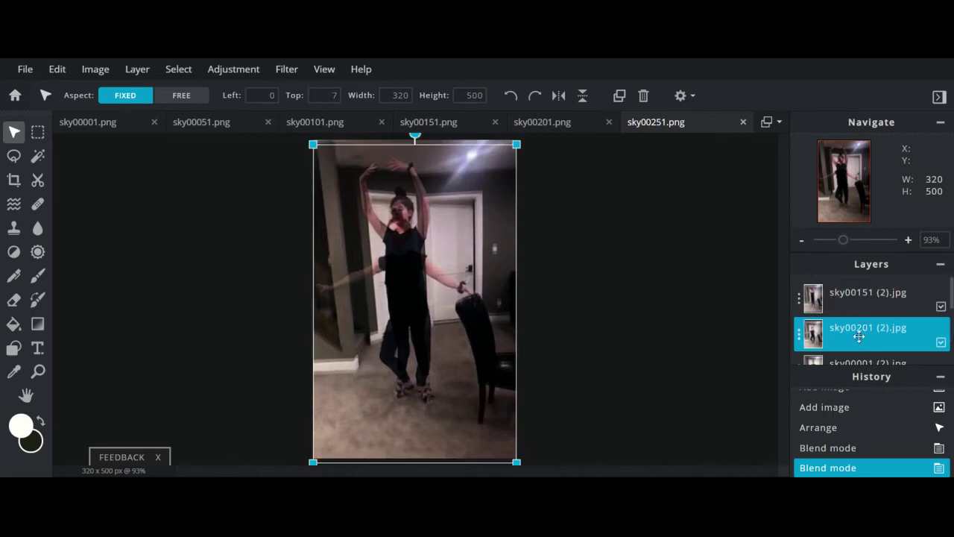
left_click(800, 337)
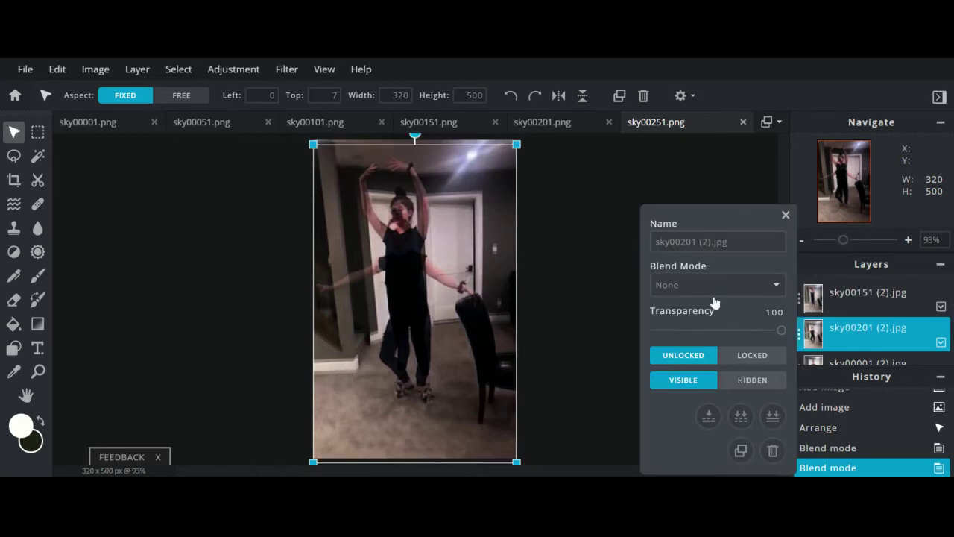
left_click(702, 279)
left_click(674, 83)
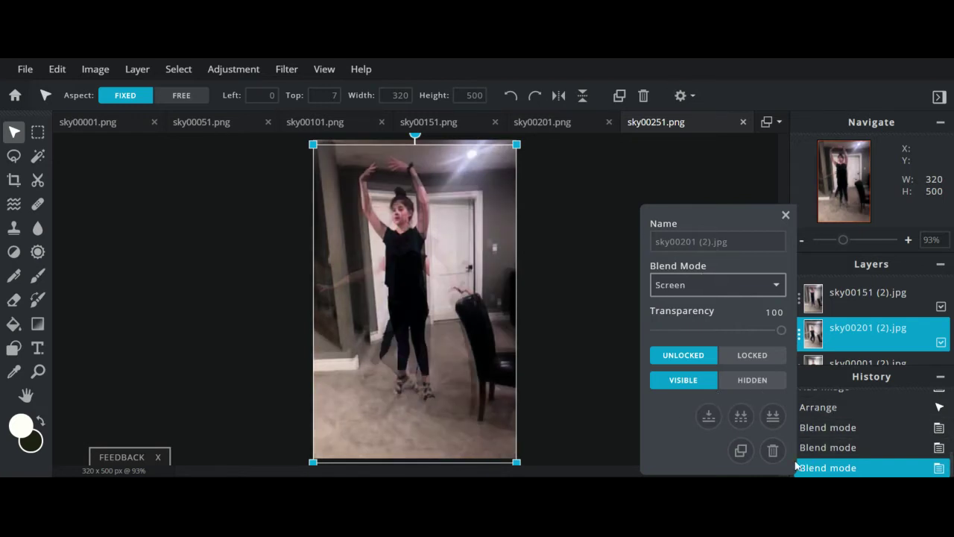
left_click(786, 215)
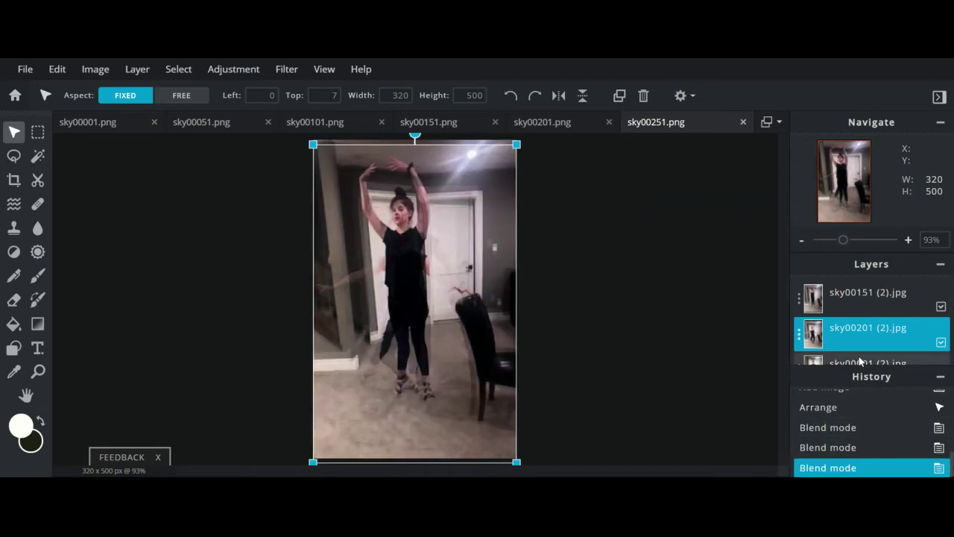
Set sky00001's blend mode to Multiply, then change it to Screen.
scroll(809, 336, "down", 2)
left_click(799, 311)
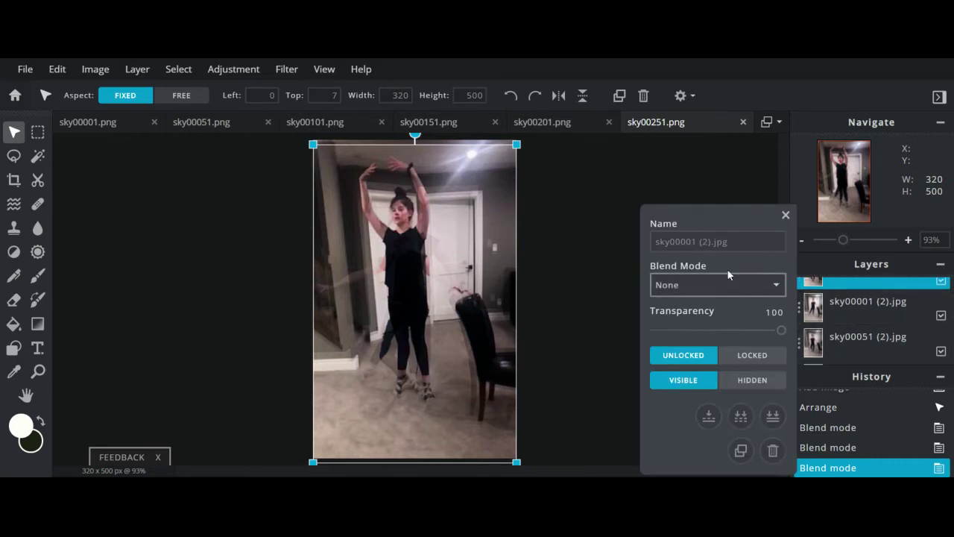
key("Down")
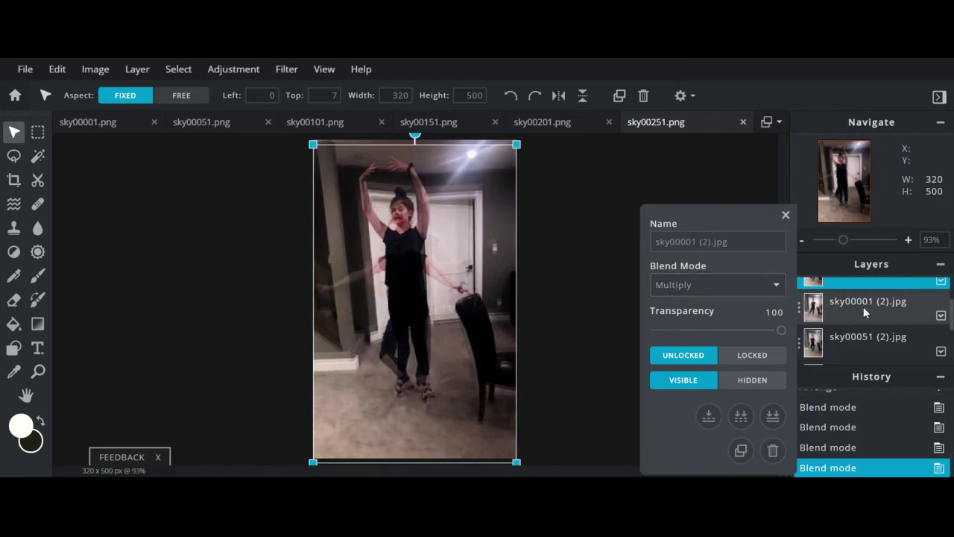
left_click(786, 215)
left_click(812, 313)
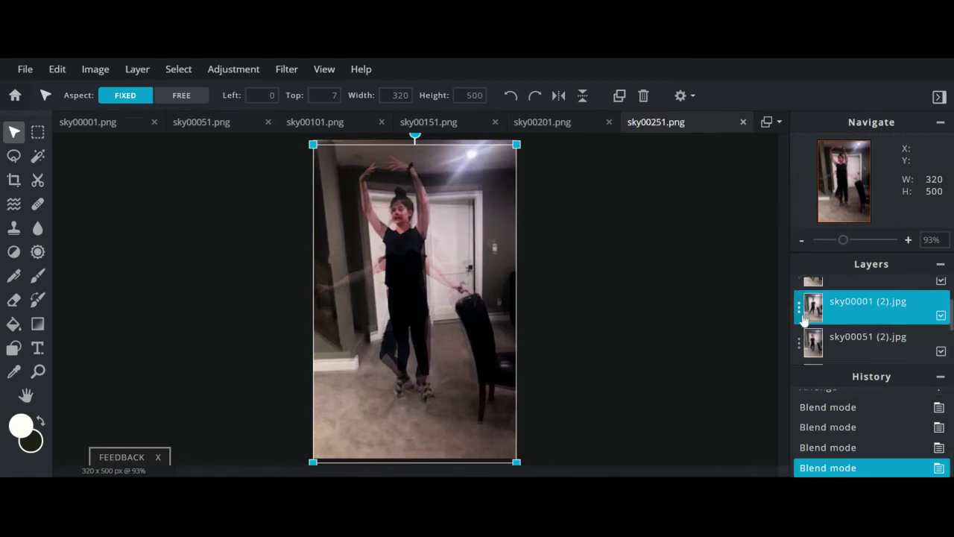
left_click(801, 313)
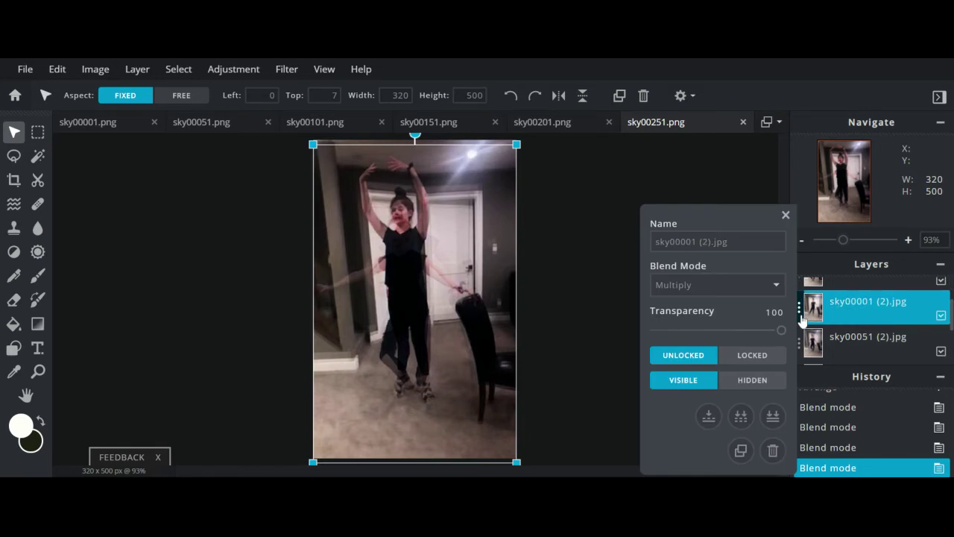
left_click(712, 274)
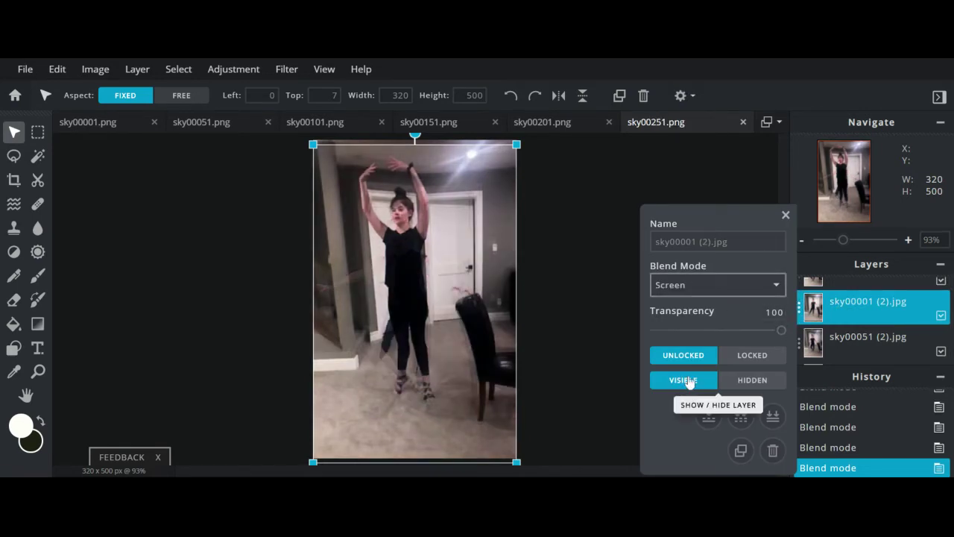
left_click(786, 216)
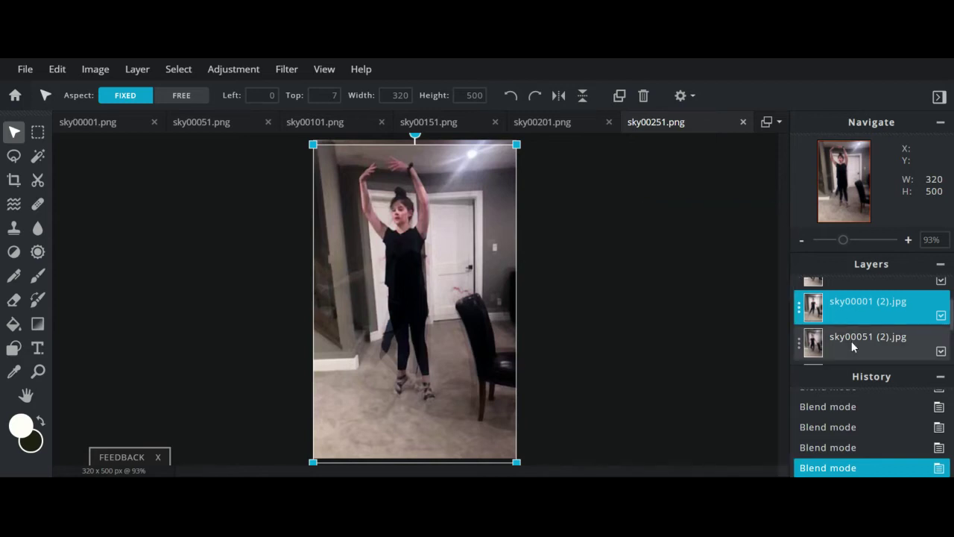
Set the sky00051 layer's blend mode to Multiply.
left_click(853, 341)
left_click(799, 347)
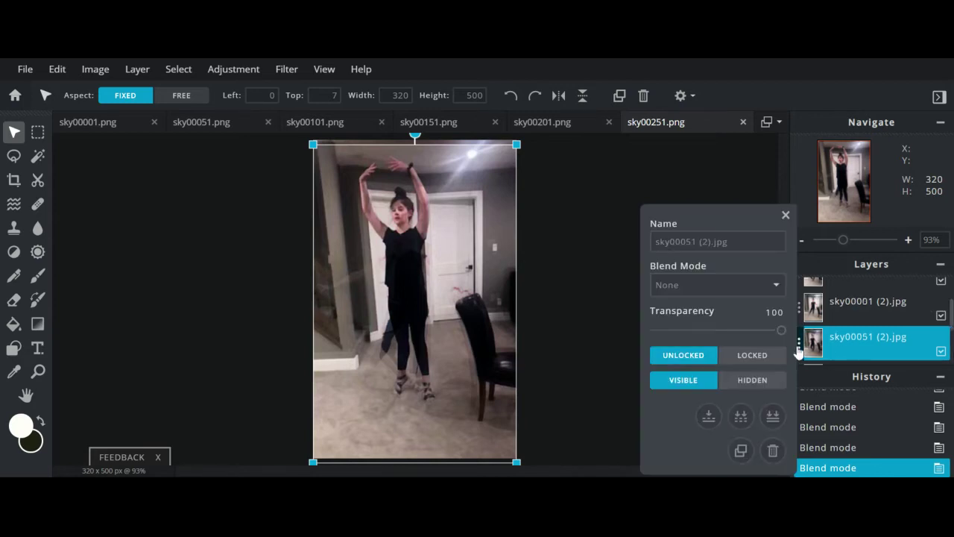
left_click(728, 274)
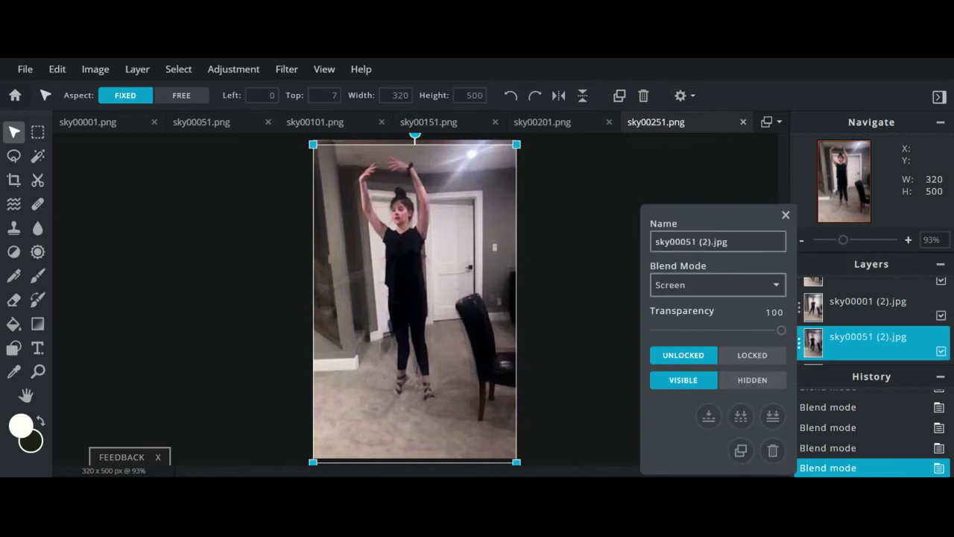
left_click(760, 282)
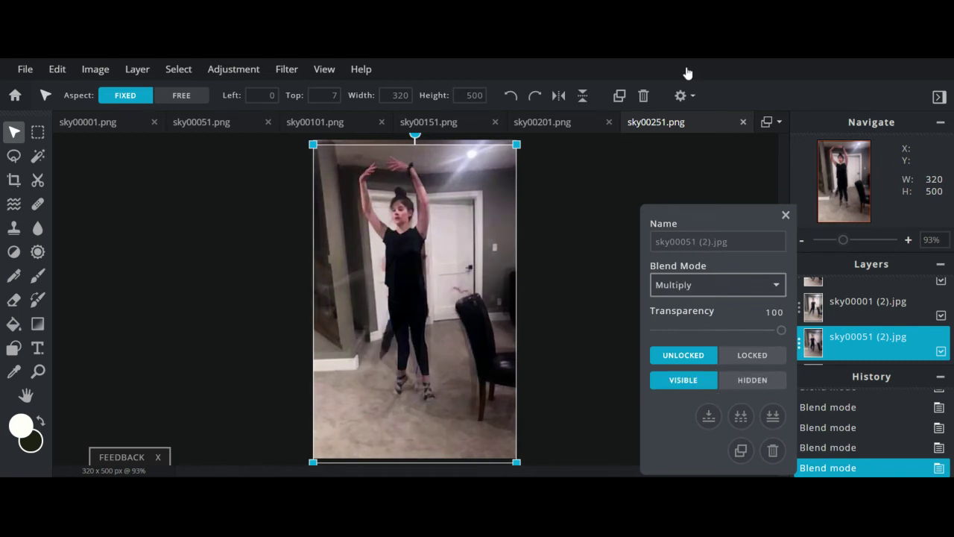
left_click(785, 214)
Set sky00101 (2).jpg to Multiply blending and check the Background layer's properties.
scroll(835, 329, "down", 2)
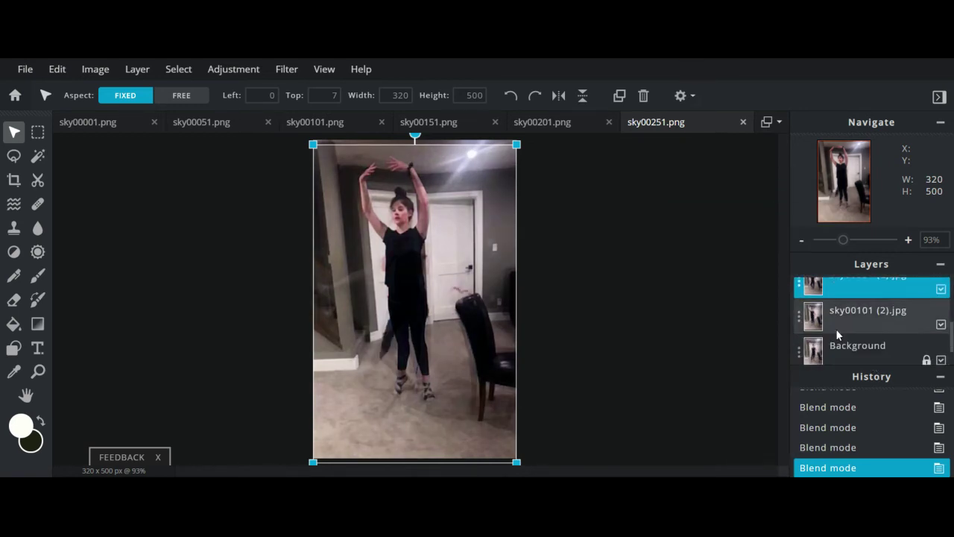
left_click(799, 317)
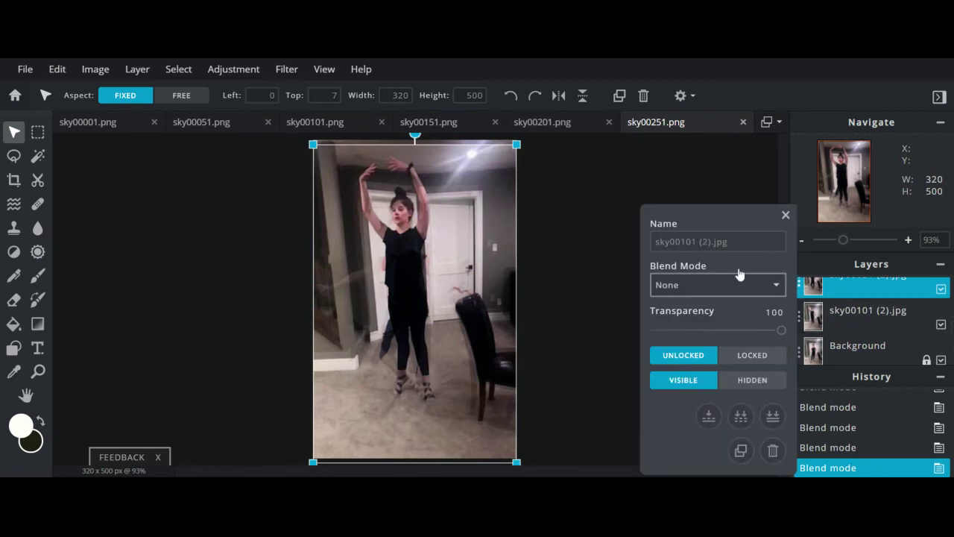
scroll(739, 275, "down", 2)
left_click(785, 215)
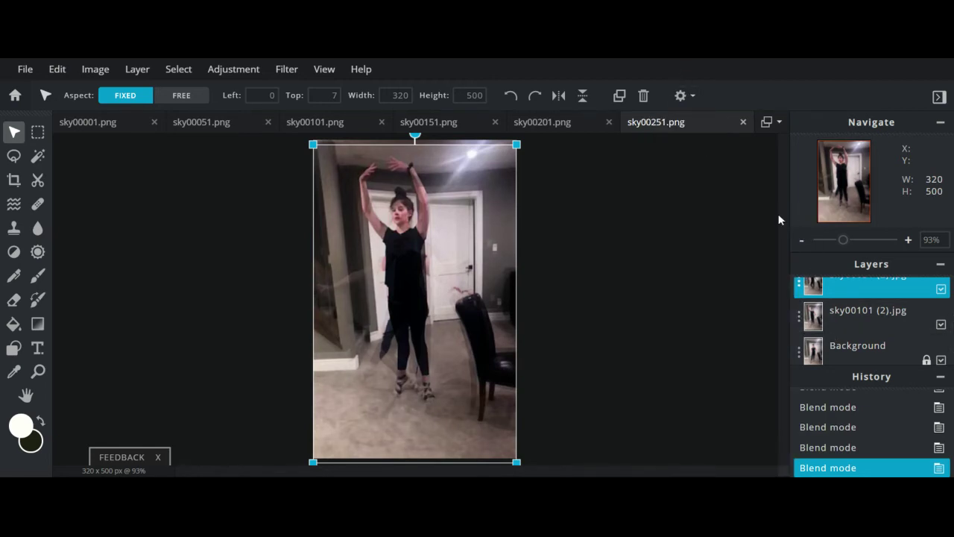
left_click(799, 318)
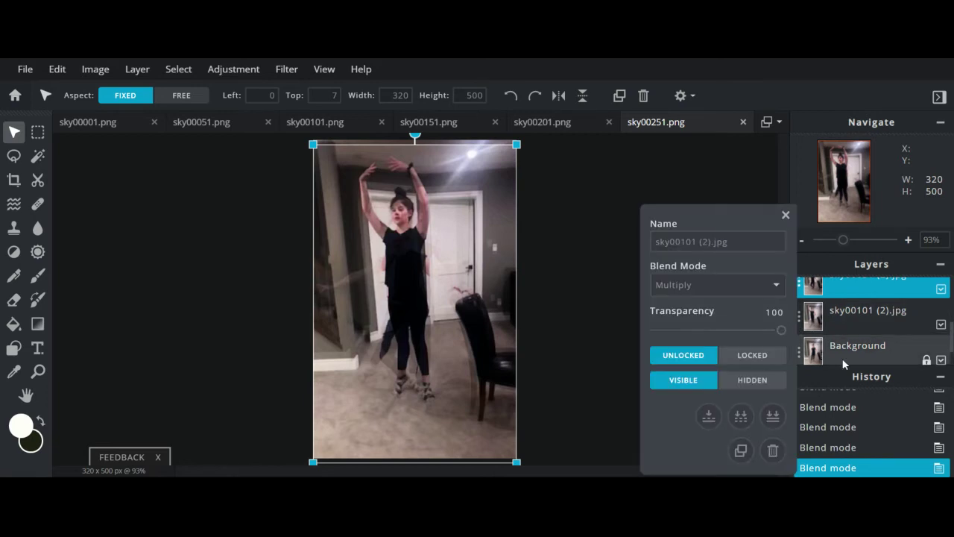
left_click(845, 362)
left_click(801, 356)
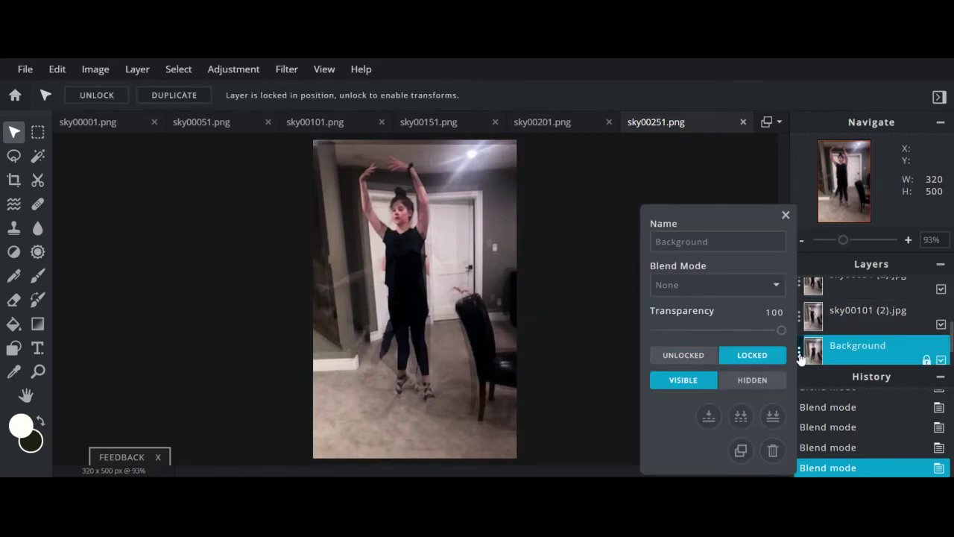
left_click(605, 357)
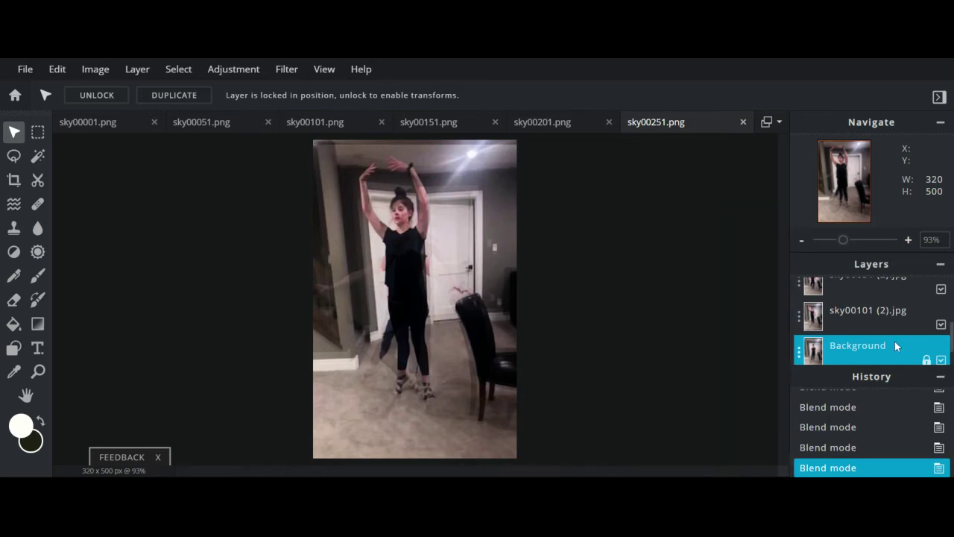
Try Screen on sky00151 (2).jpg, then keep it at Multiply.
scroll(894, 340, "down", 1)
scroll(876, 319, "up", 2)
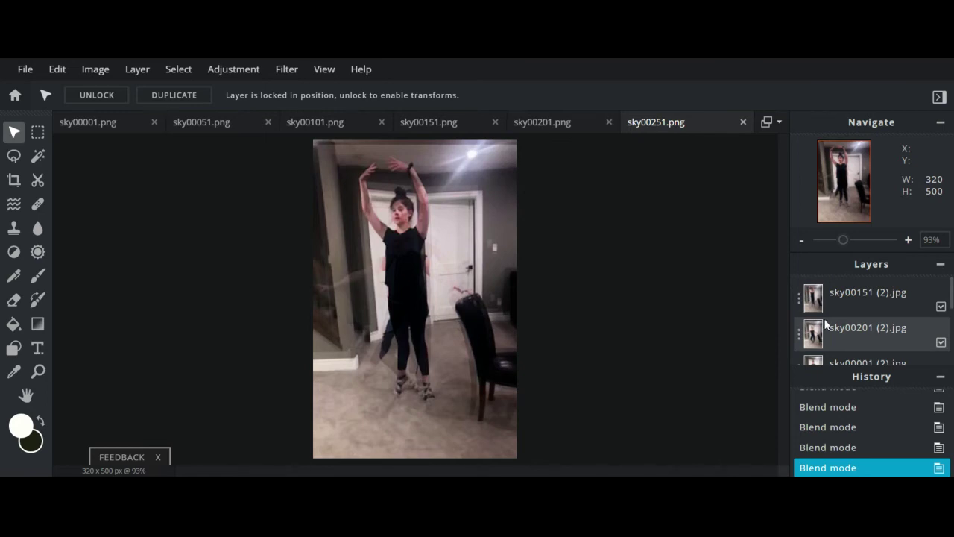
left_click(800, 302)
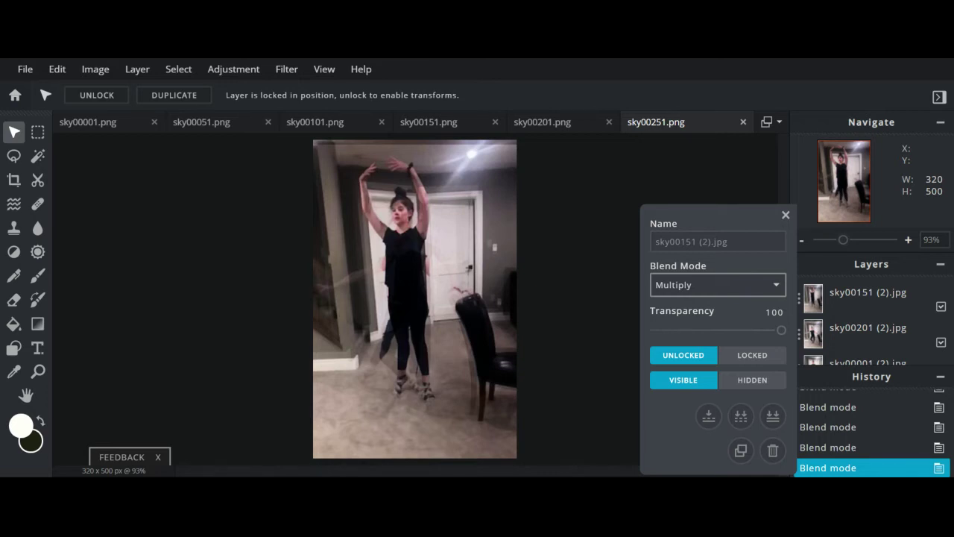
key("Down")
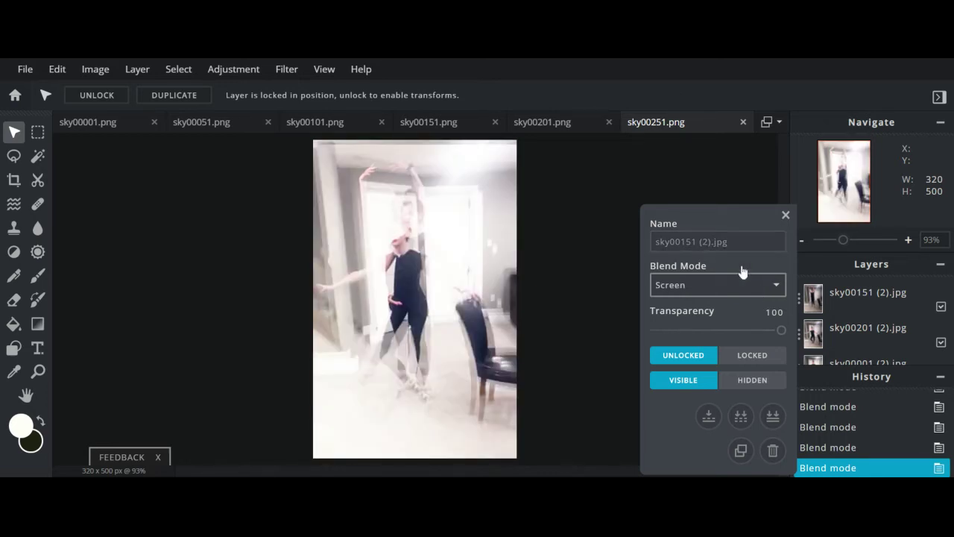
key("Up")
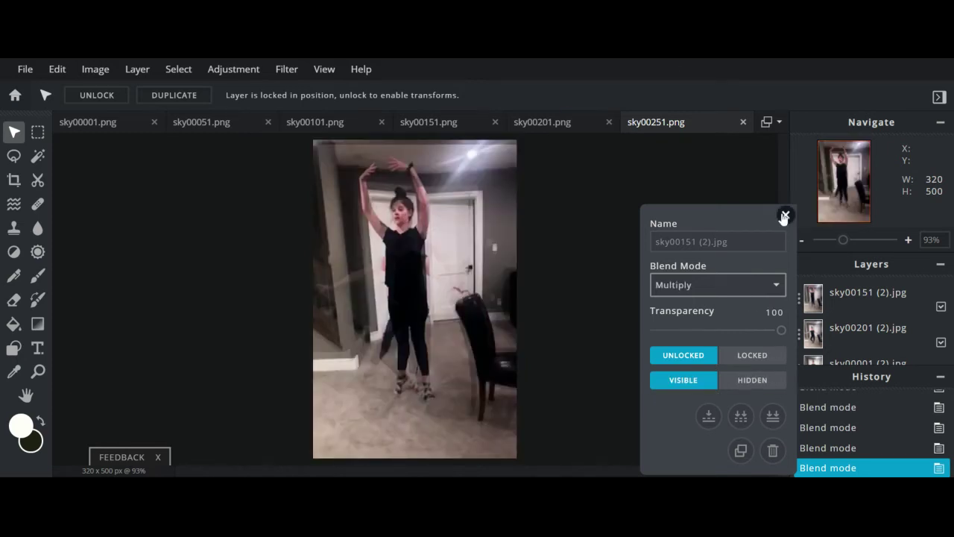
left_click(786, 214)
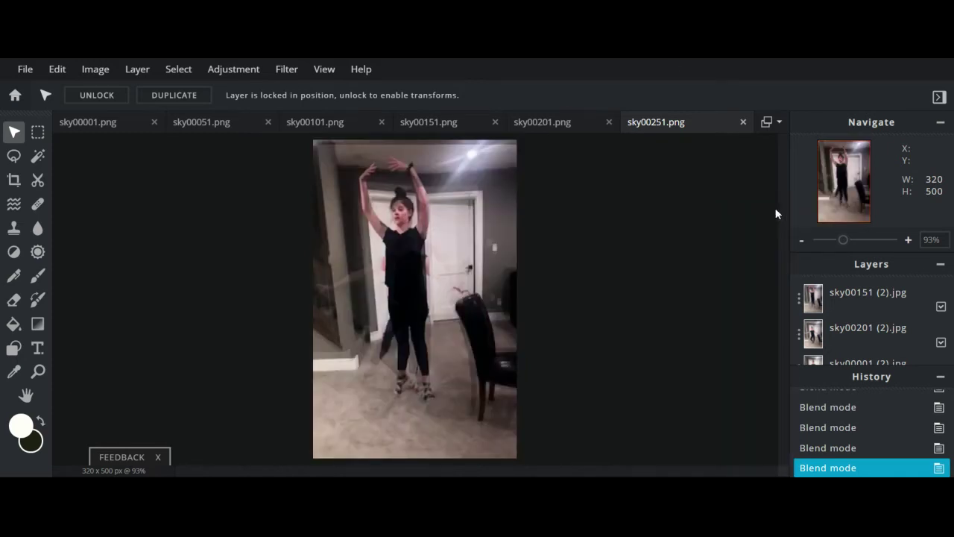
Compare Multiply and Screen on sky00201 (2).jpg, settling on Multiply.
left_click(798, 334)
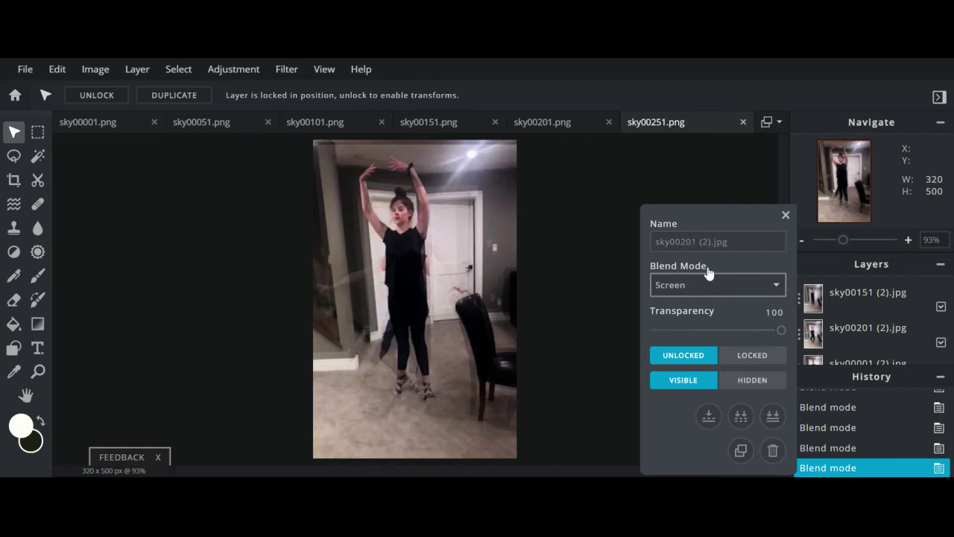
key("Up")
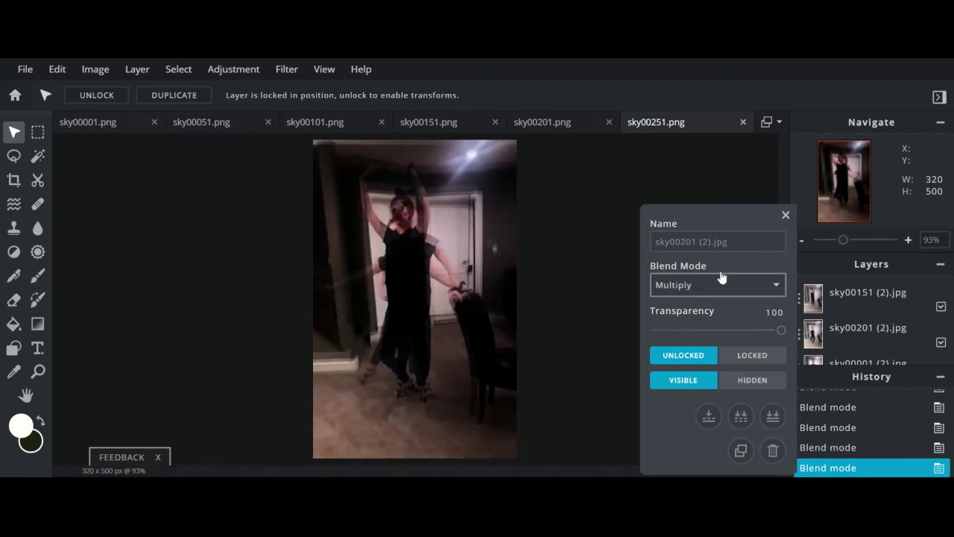
key("Down")
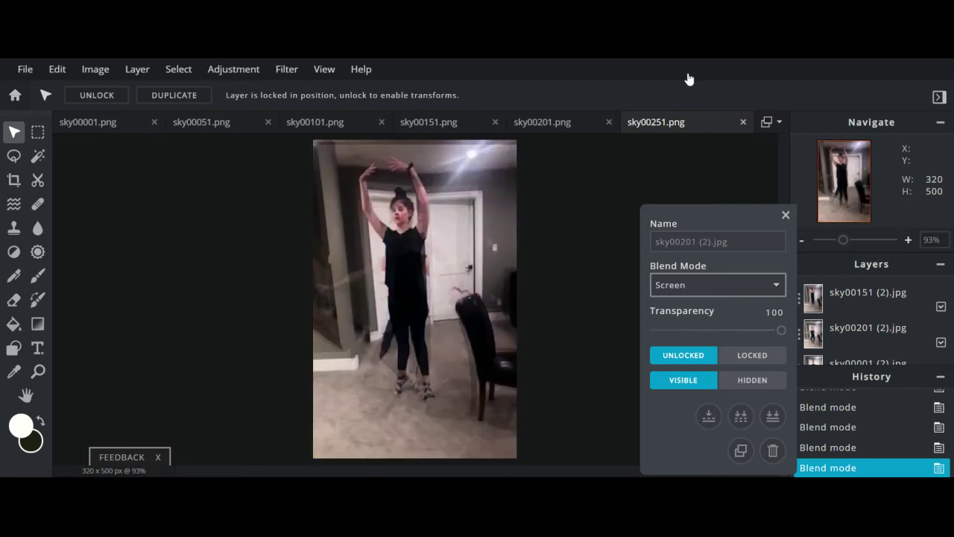
left_click(786, 216)
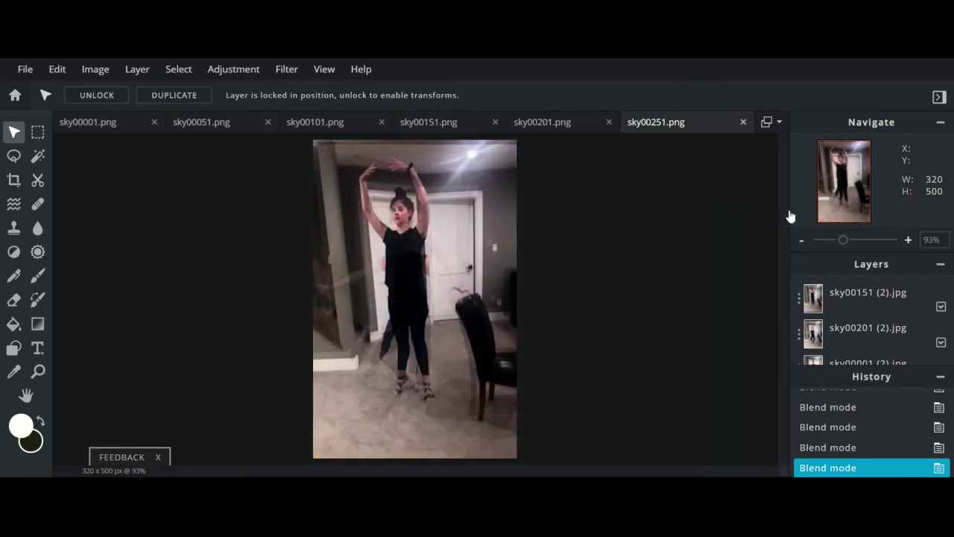
left_click(800, 341)
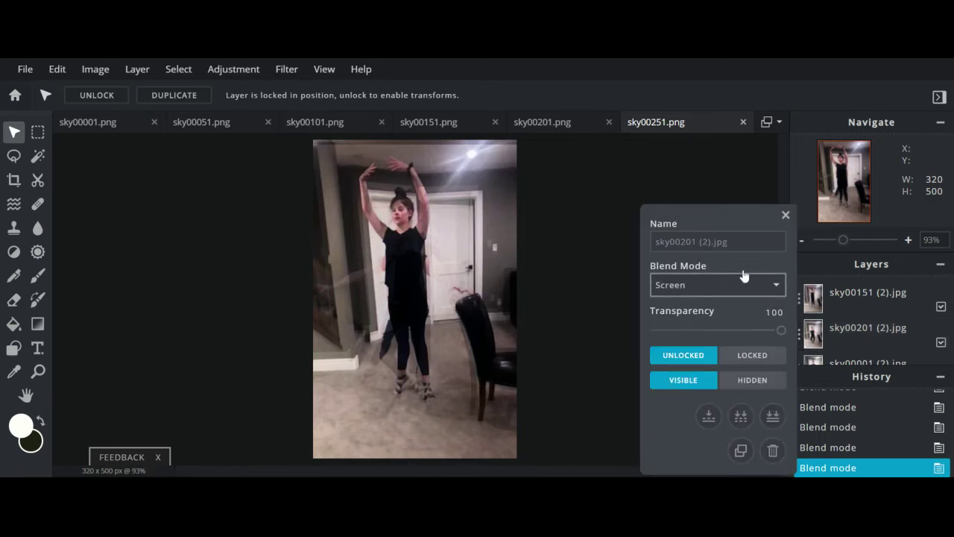
left_click(679, 71)
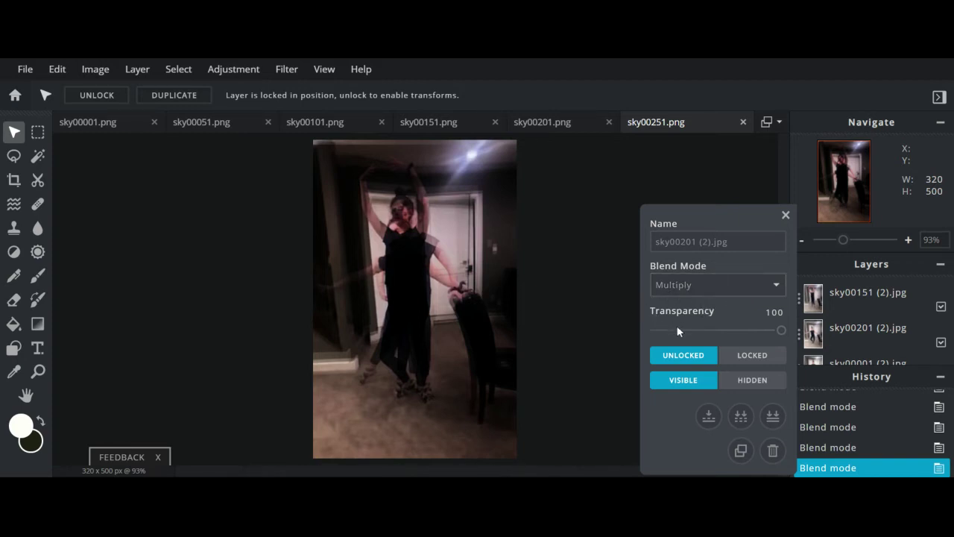
left_click(787, 216)
scroll(921, 328, "down", 2)
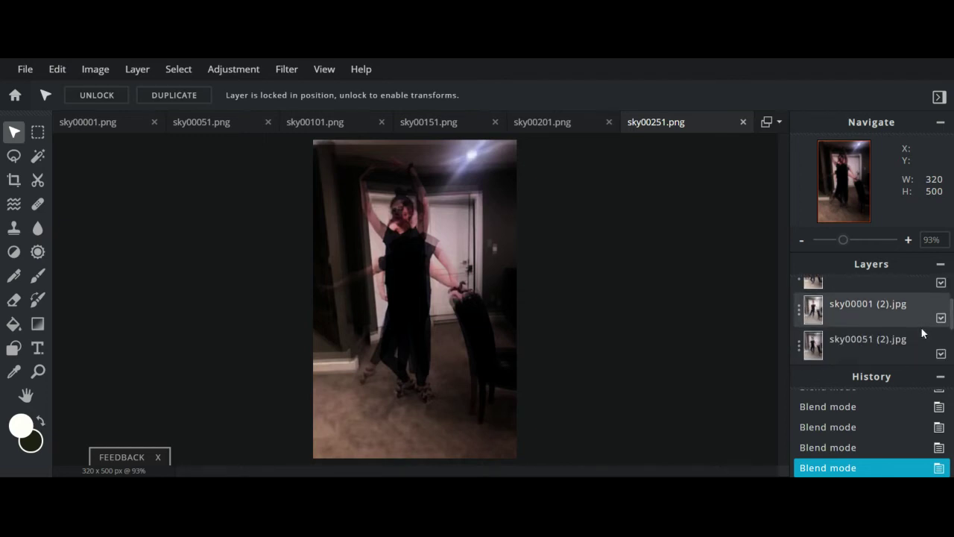
scroll(921, 331, "down", 2)
scroll(916, 341, "up", 4)
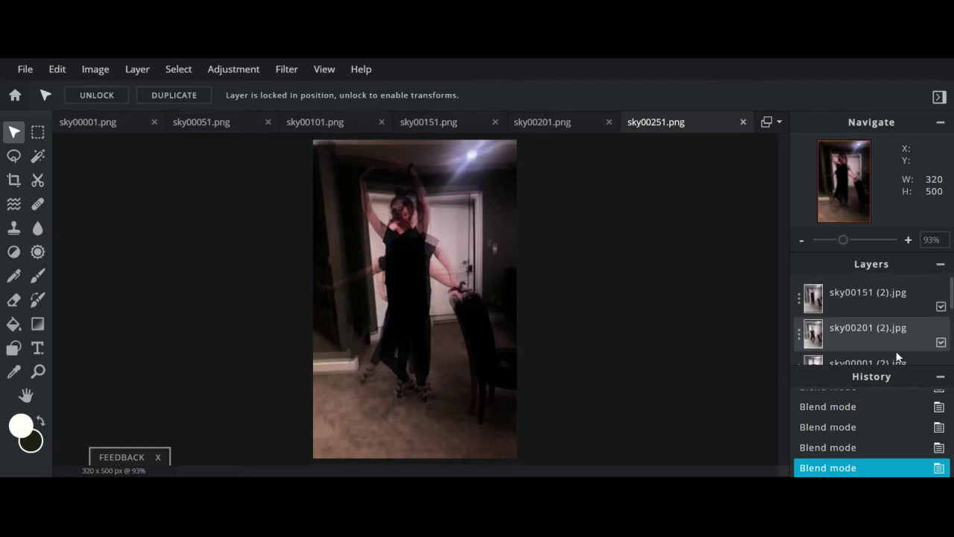
left_click(858, 307)
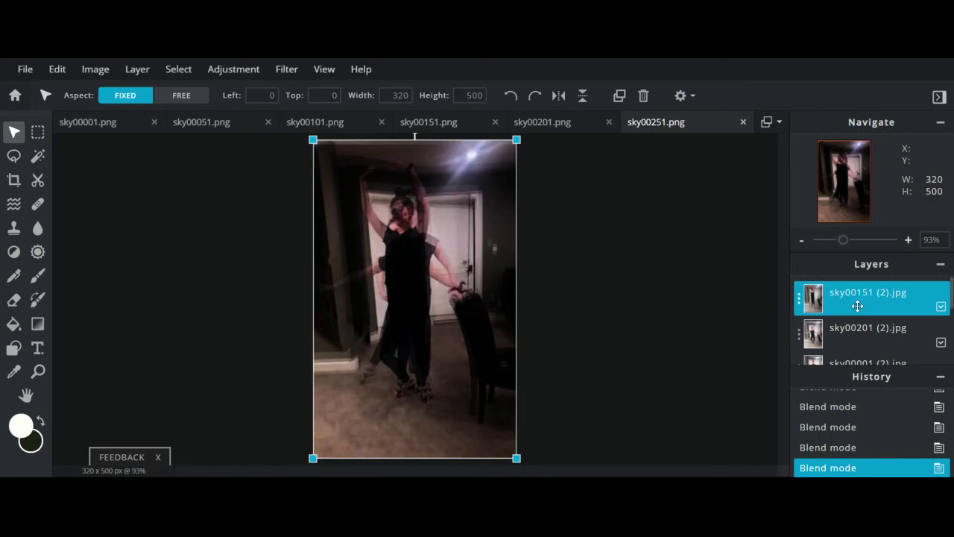
Lower transparency on sky00151 and fade sky00201 (2).jpg to about 60.
left_click(799, 299)
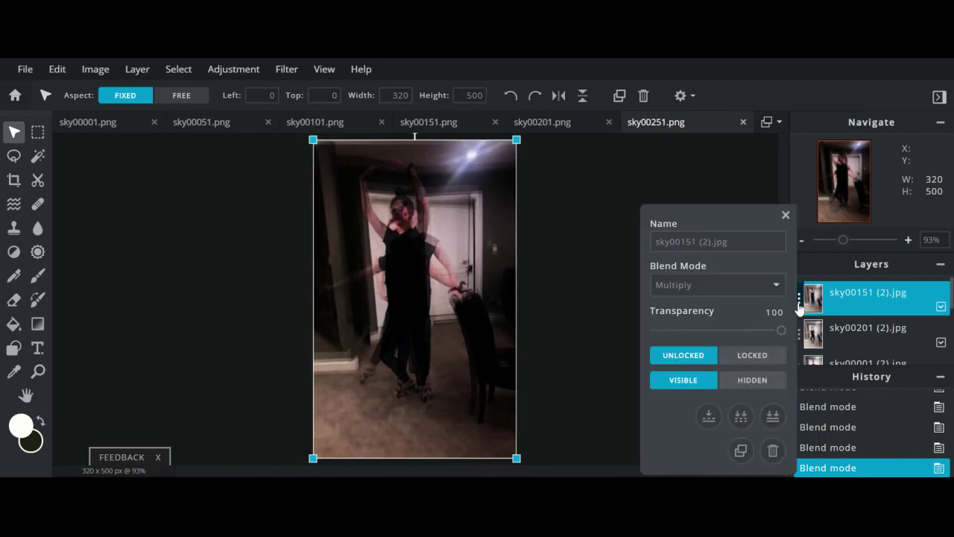
left_click_drag(782, 330, 718, 333)
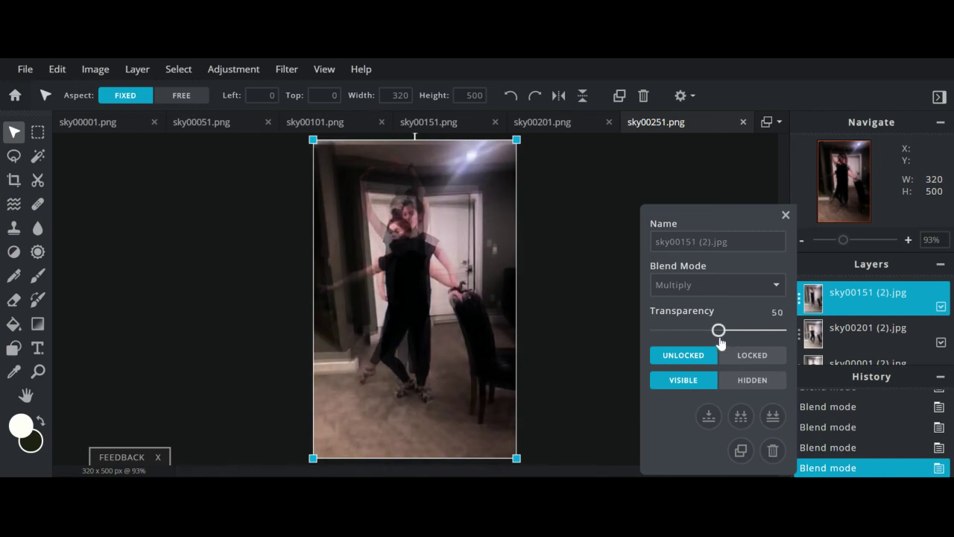
left_click(802, 344)
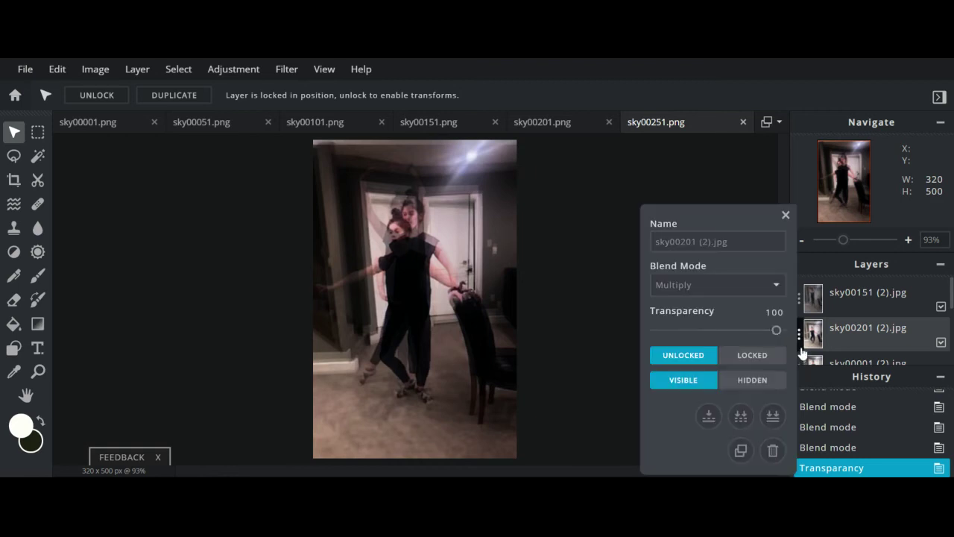
left_click_drag(782, 333, 733, 340)
left_click(708, 174)
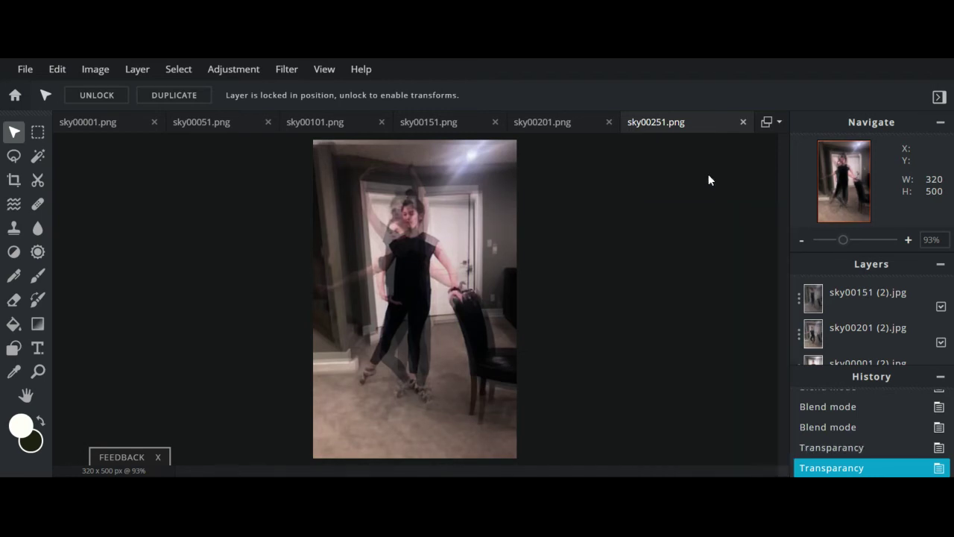
left_click(800, 337)
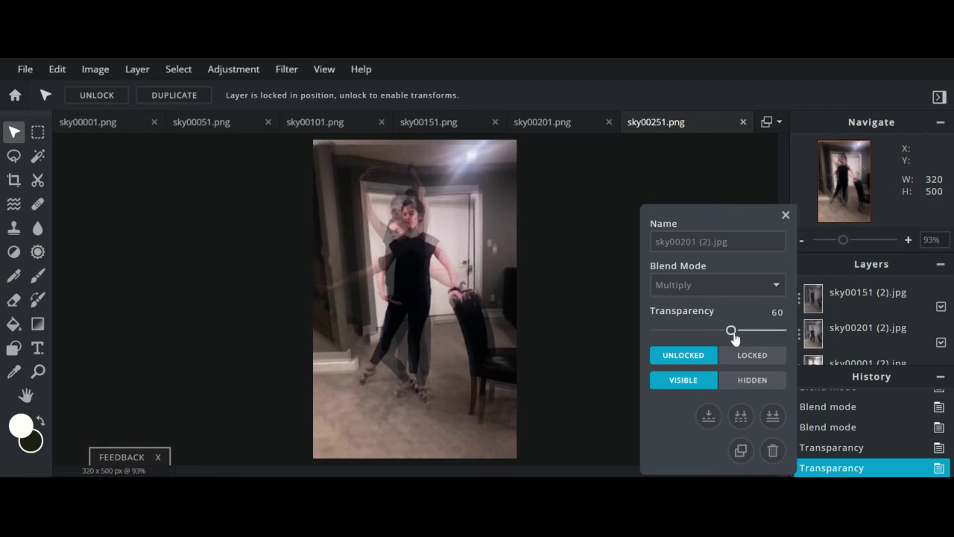
left_click(654, 196)
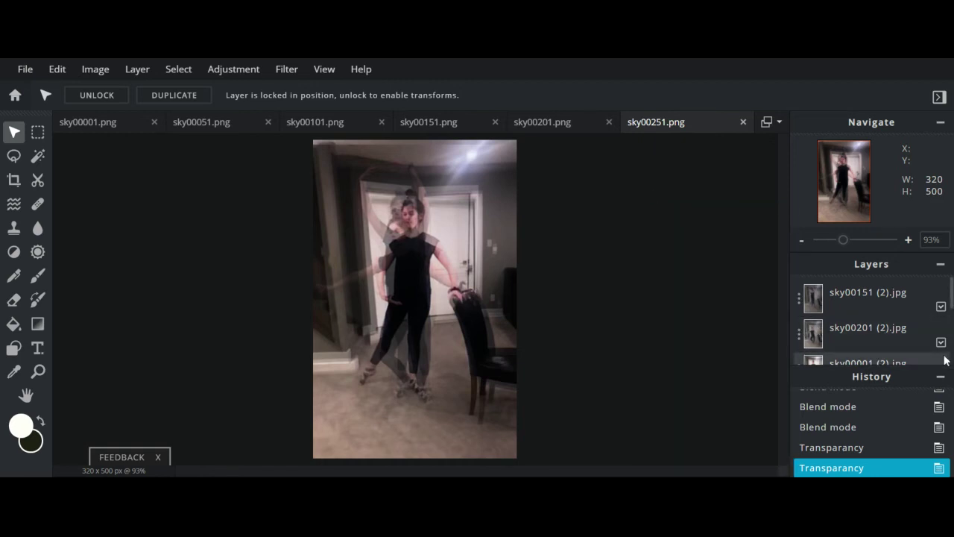
Fade the sky00001 (2).jpg layer to about 77 transparency.
scroll(895, 331, "down", 2)
left_click(811, 315)
left_click(801, 314)
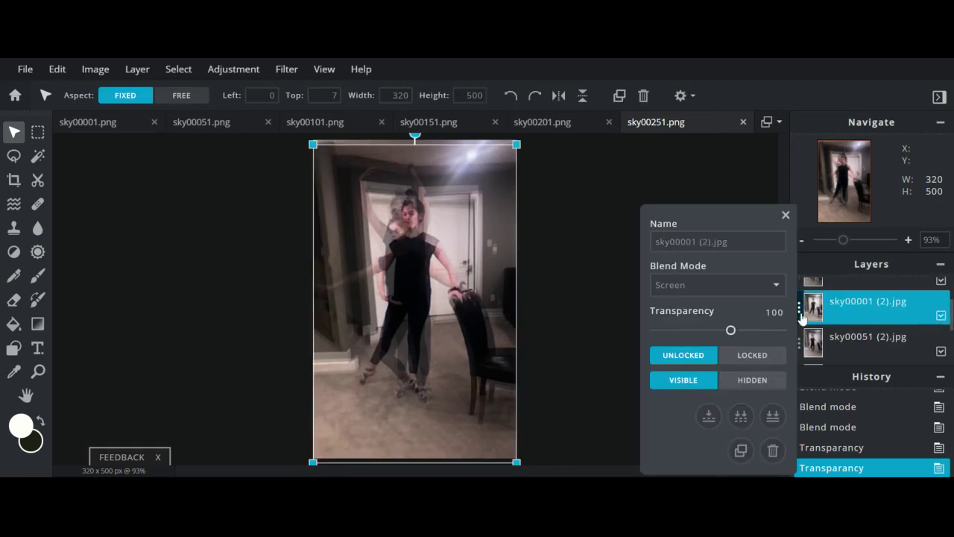
left_click_drag(779, 336, 743, 337)
left_click(671, 182)
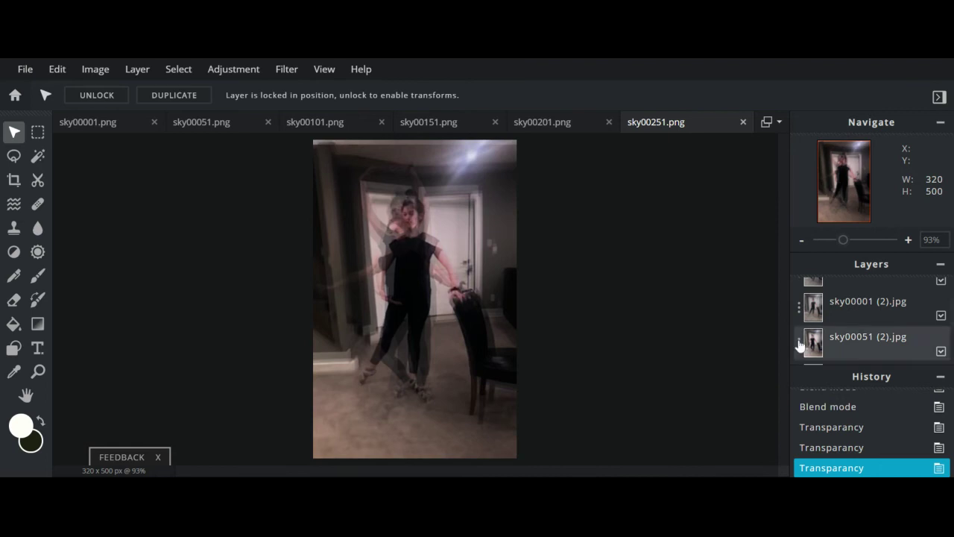
left_click(800, 308)
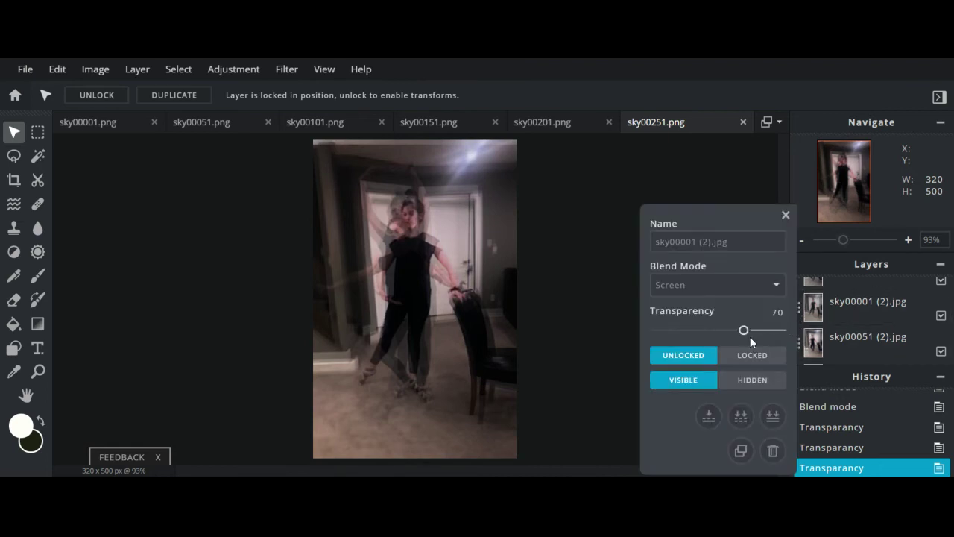
left_click(785, 261)
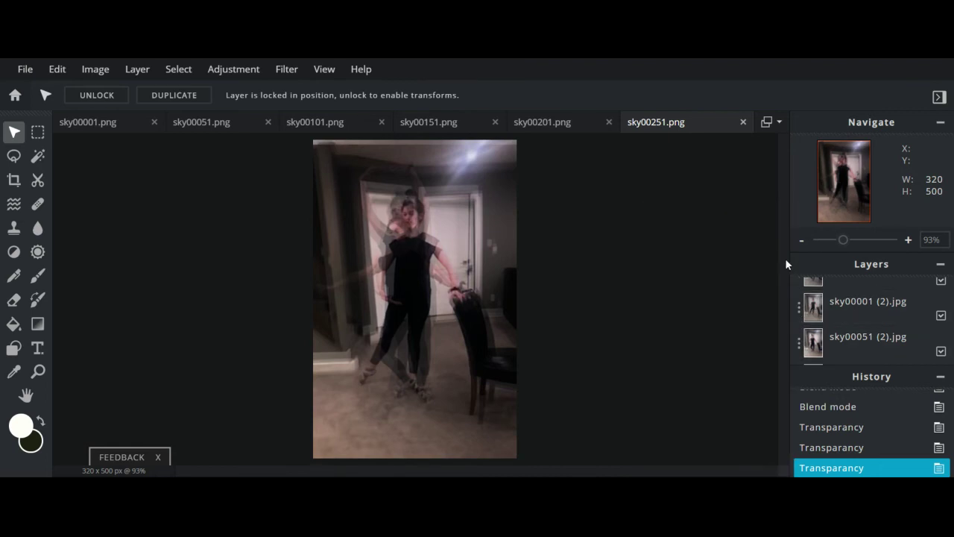
Set sky00051 (2).jpg transparency to 76 and sky00101 (2).jpg to 93.
left_click(799, 343)
left_click_drag(782, 332, 753, 341)
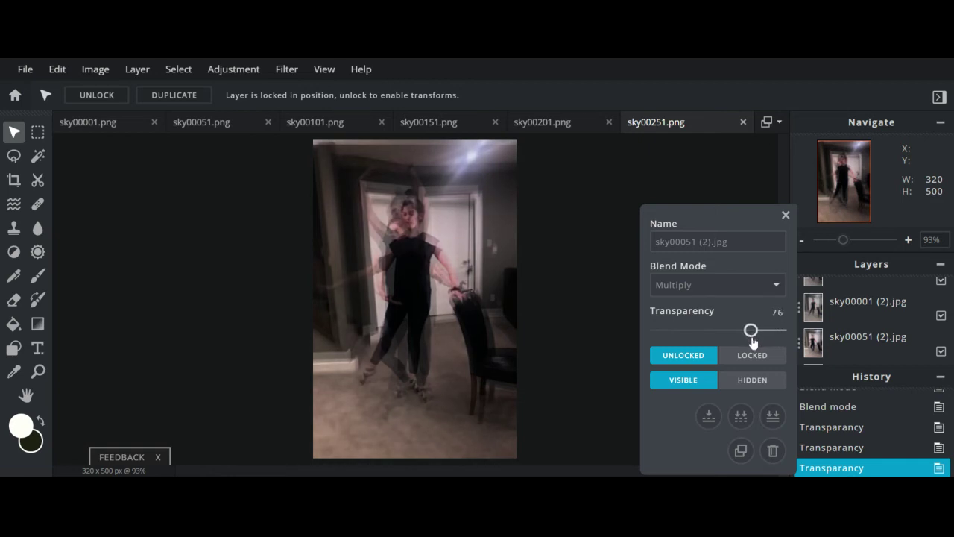
left_click(687, 155)
scroll(818, 320, "down", 2)
scroll(820, 319, "down", 1)
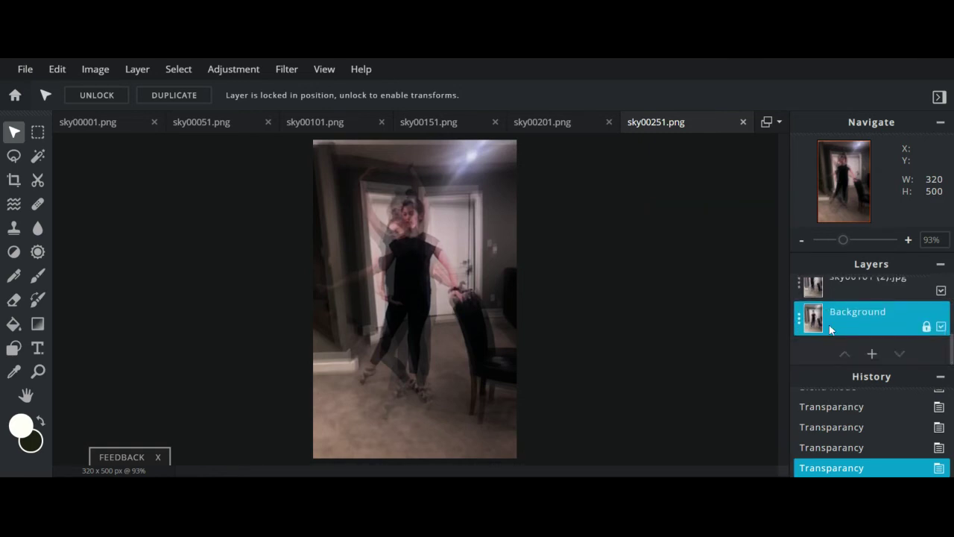
scroll(820, 328, "up", 1)
scroll(800, 320, "down", 1)
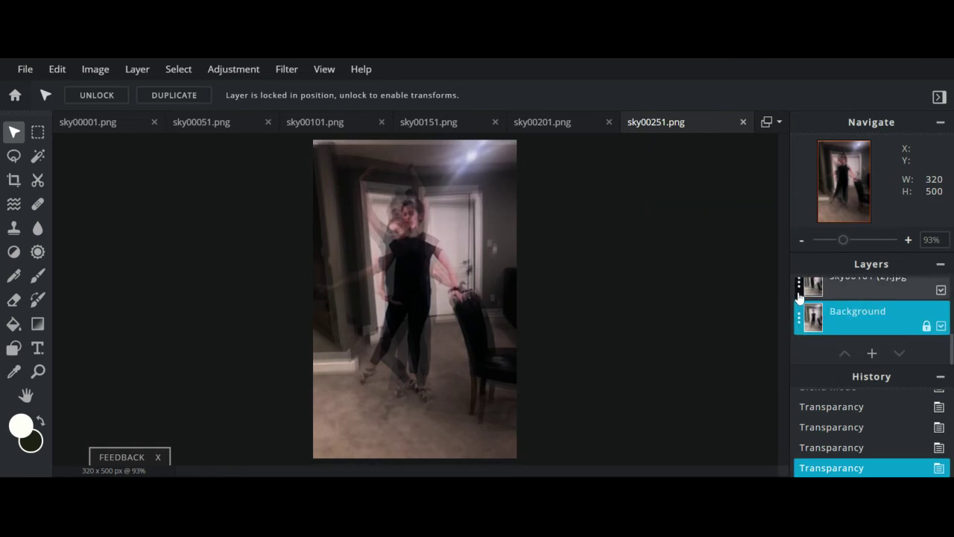
left_click(799, 283)
left_click_drag(780, 331, 776, 336)
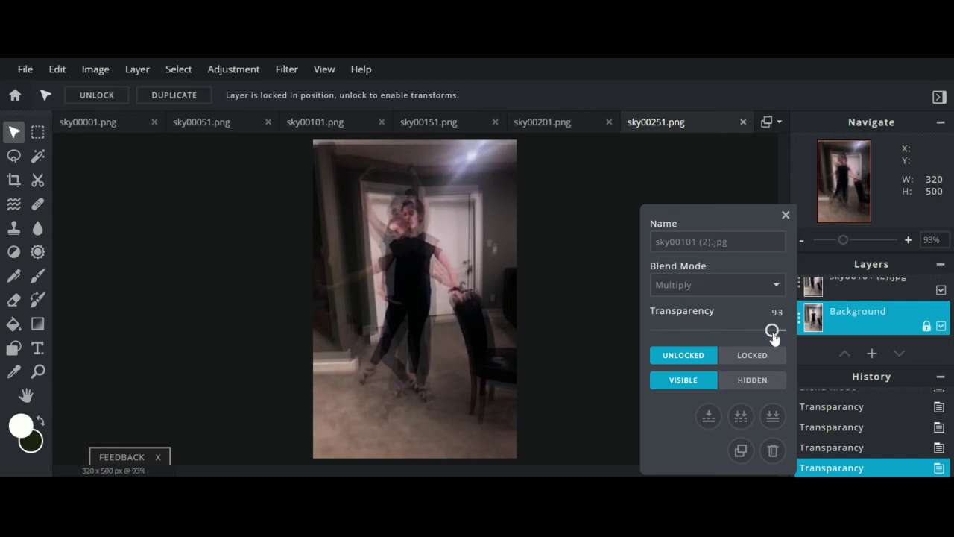
left_click(733, 183)
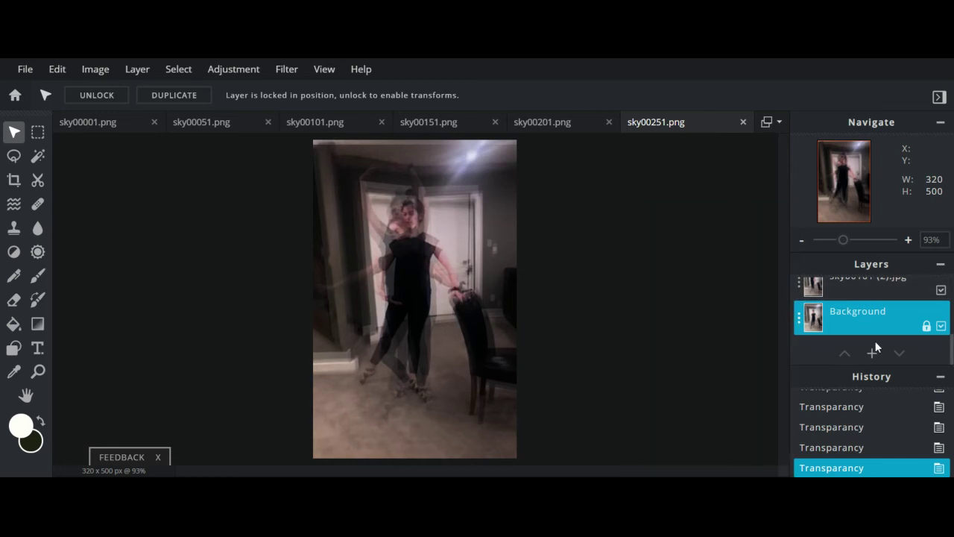
scroll(947, 326, "up", 2)
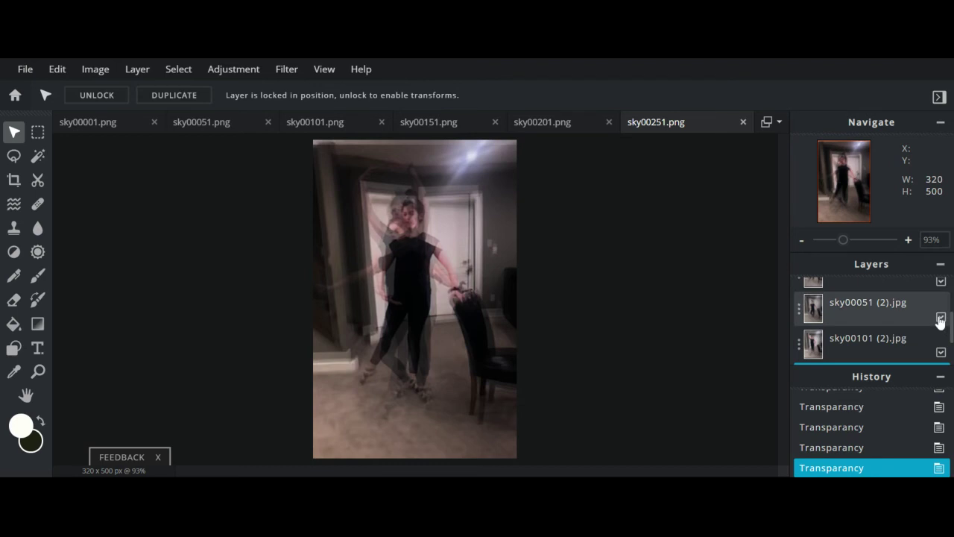
Toggle the sky00051 (2).jpg layer's visibility repeatedly to compare, leaving it hidden.
left_click(941, 319)
left_click(941, 318)
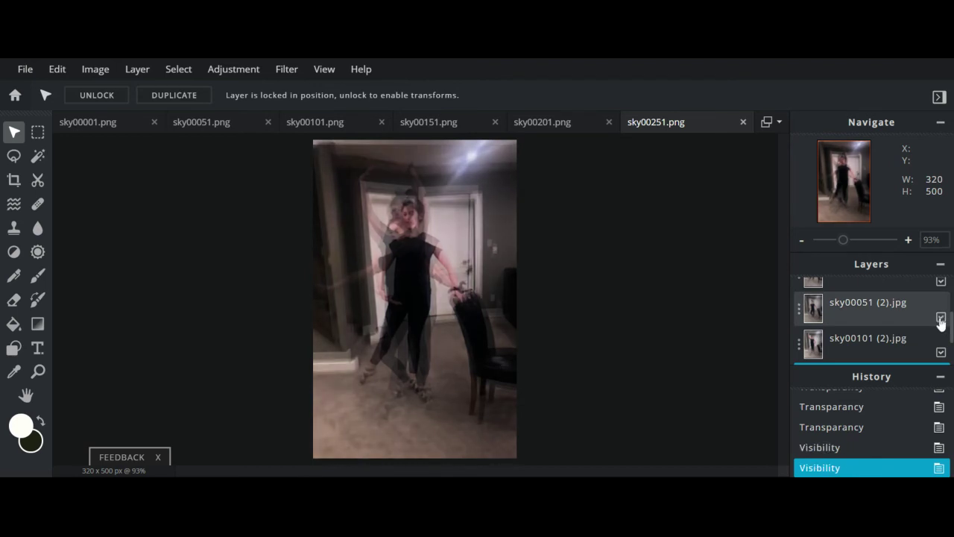
left_click(941, 319)
left_click(941, 318)
left_click(941, 319)
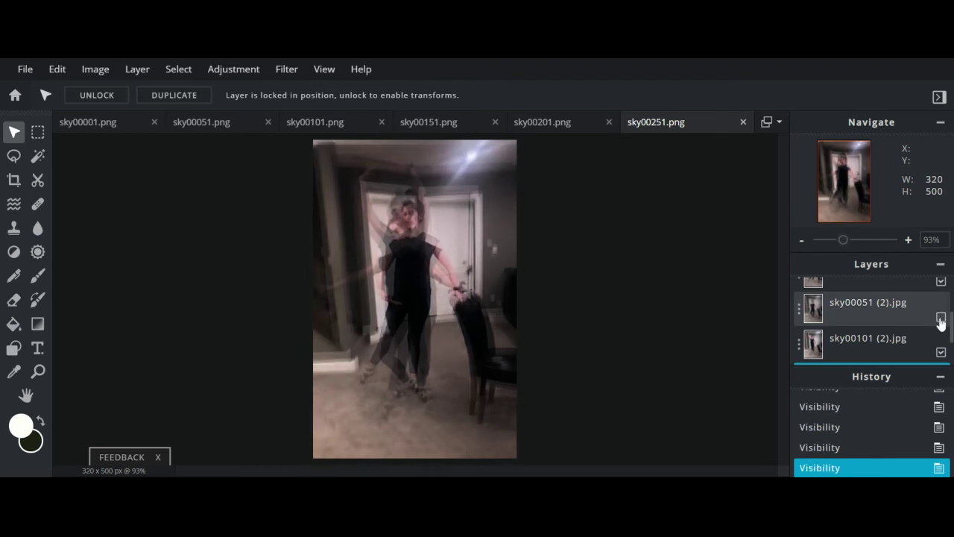
left_click(941, 319)
left_click(941, 318)
left_click(941, 319)
left_click(940, 318)
left_click(941, 319)
left_click(940, 318)
Delete the sky00051 (2).jpg layer, then compare the sky00151 (2).jpg layer on and off.
left_click(894, 321)
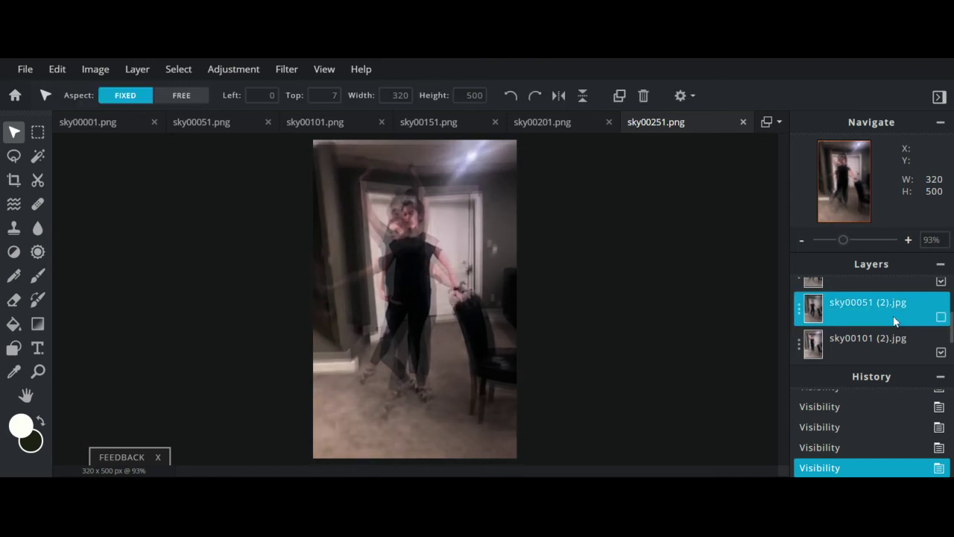
left_click(893, 315)
left_click(773, 451)
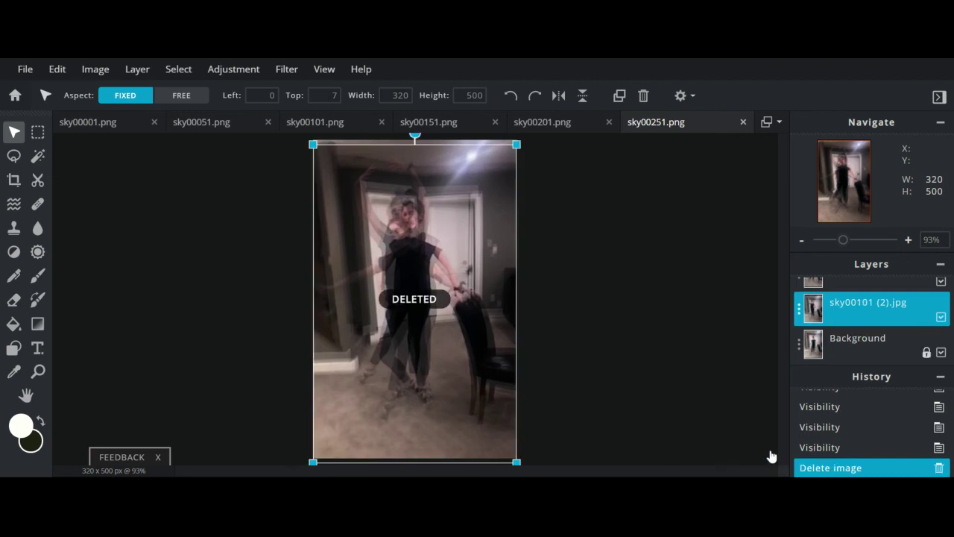
scroll(850, 309, "up", 3)
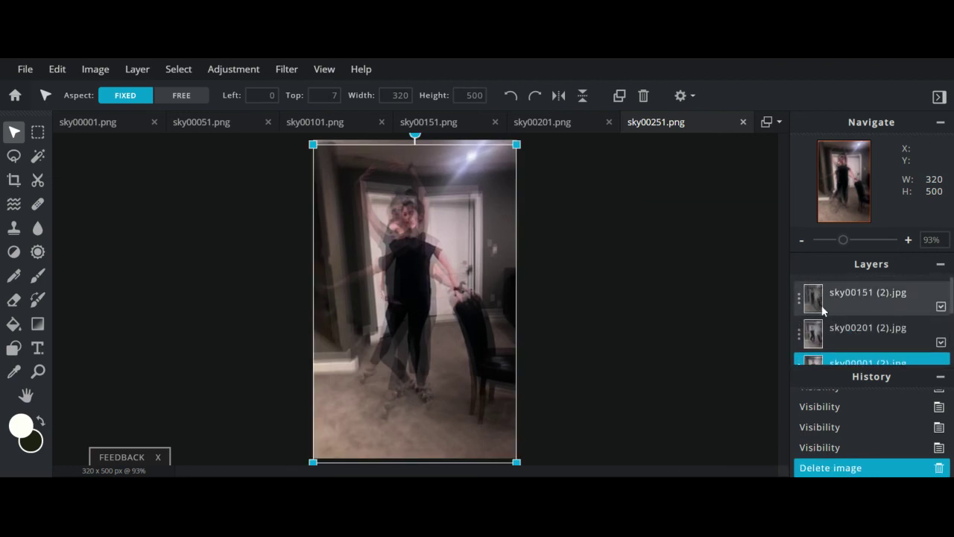
left_click(941, 308)
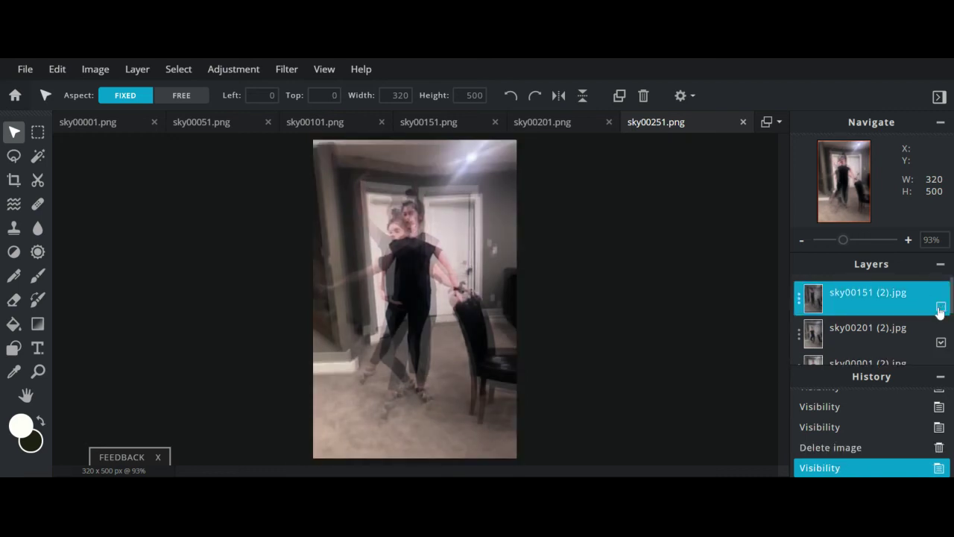
left_click(941, 308)
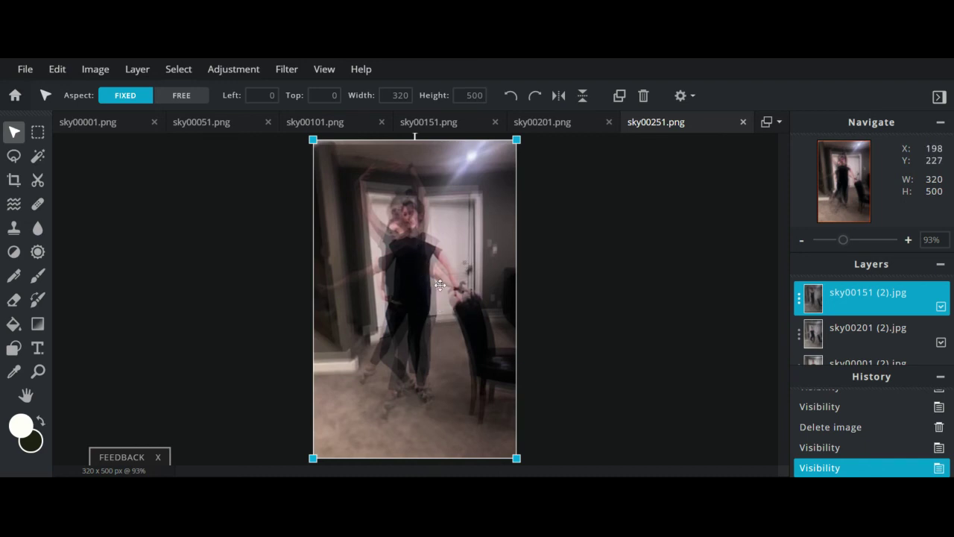
left_click(38, 180)
Paint a size-25 brush mask over the dancer's torso on sky00151 (2).jpg.
left_click(229, 95)
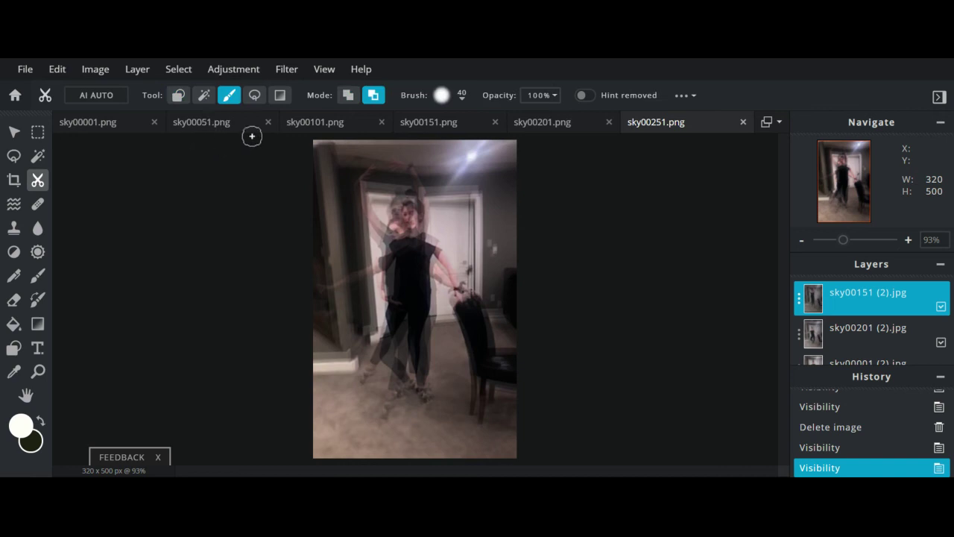
left_click(442, 96)
left_click_drag(453, 145, 449, 145)
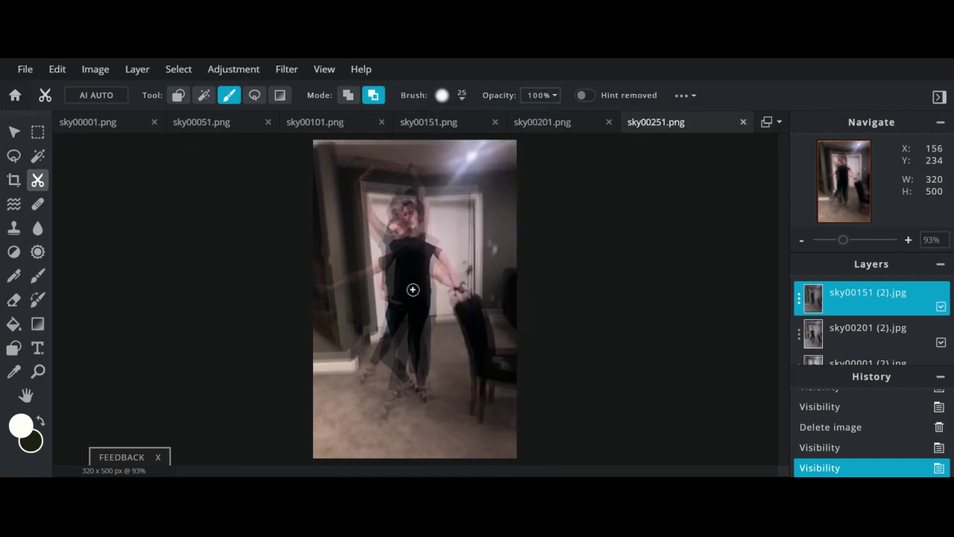
mouse_move(411, 290)
left_mouse_down()
mouse_move(413, 262)
mouse_move(403, 289)
mouse_move(401, 251)
mouse_move(412, 283)
mouse_move(422, 258)
mouse_move(424, 286)
mouse_move(419, 263)
mouse_move(419, 287)
mouse_move(399, 293)
mouse_move(431, 317)
left_mouse_up()
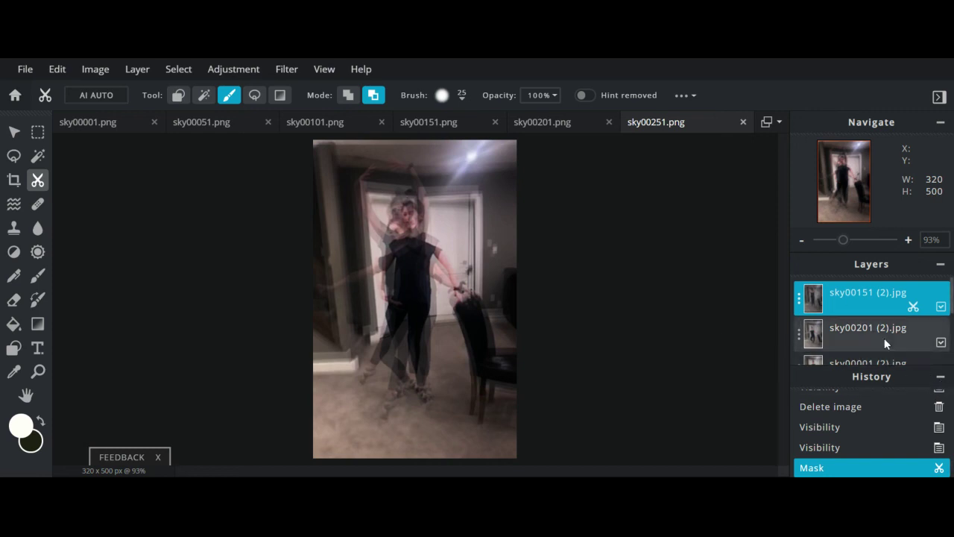
Apply Brightness & contrast with brightness raised to 32.
left_click(230, 77)
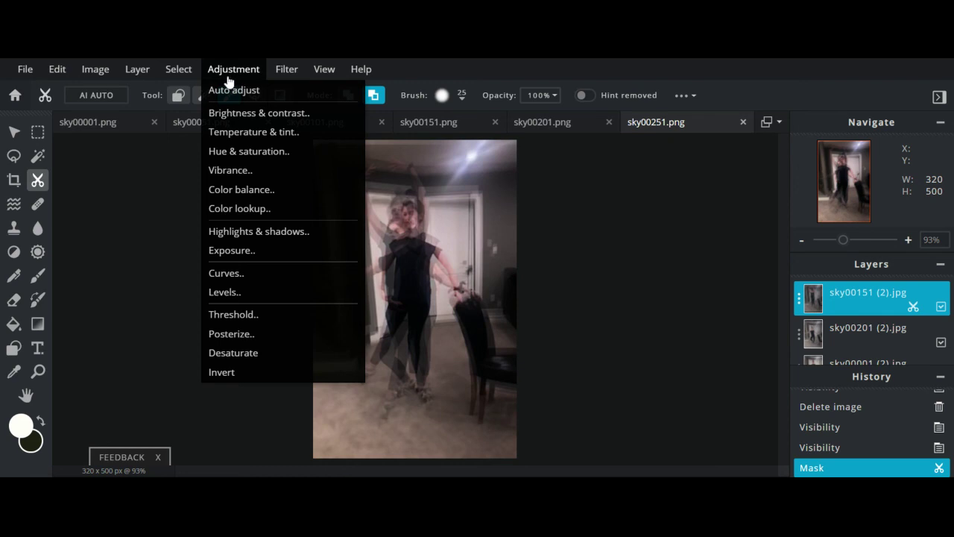
left_click(265, 112)
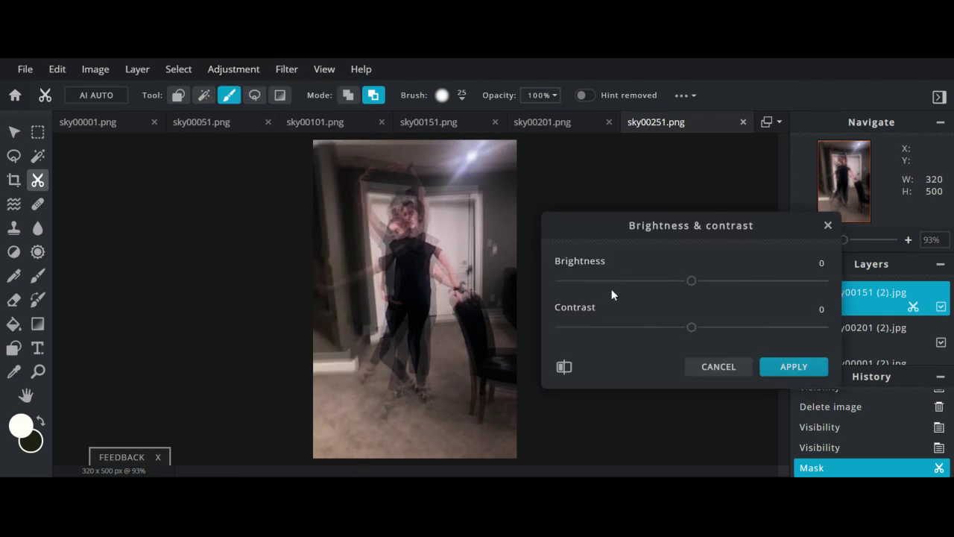
mouse_move(689, 284)
left_mouse_down()
mouse_move(736, 294)
mouse_move(648, 294)
mouse_move(644, 282)
mouse_move(694, 289)
left_mouse_up()
left_click(779, 369)
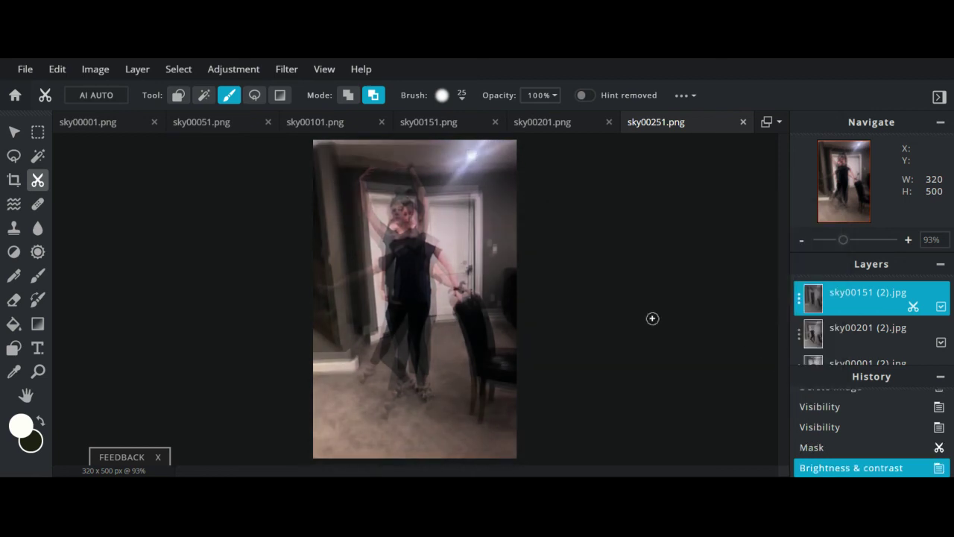
Apply Highlights & shadows, lifting the shadows and raising highlights to 29.
left_click(237, 75)
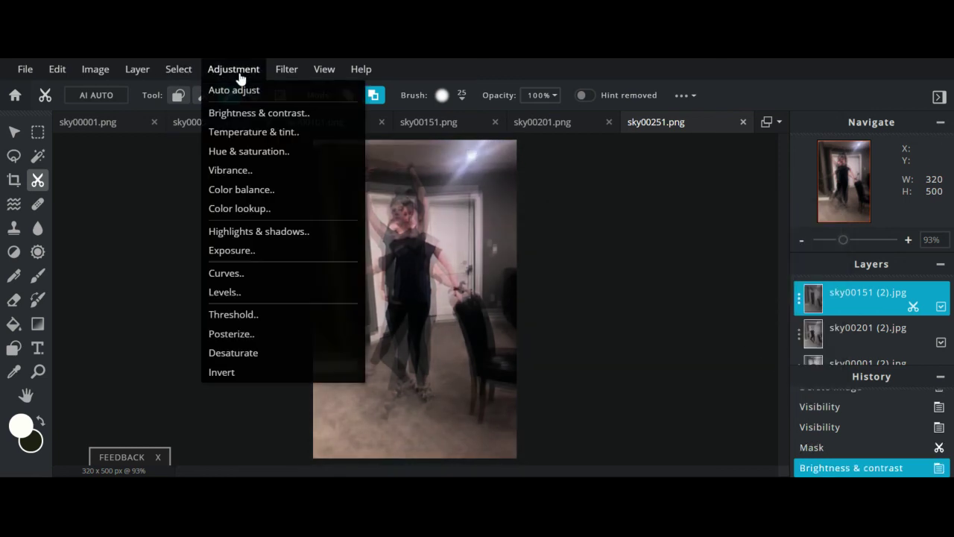
left_click(270, 232)
left_click_drag(691, 327, 755, 336)
left_click_drag(691, 280, 731, 281)
left_click(792, 373)
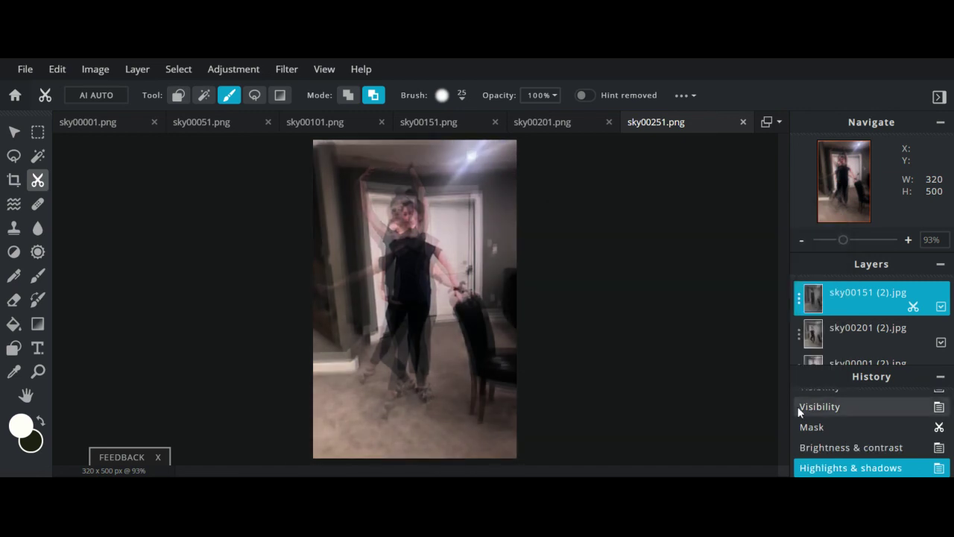